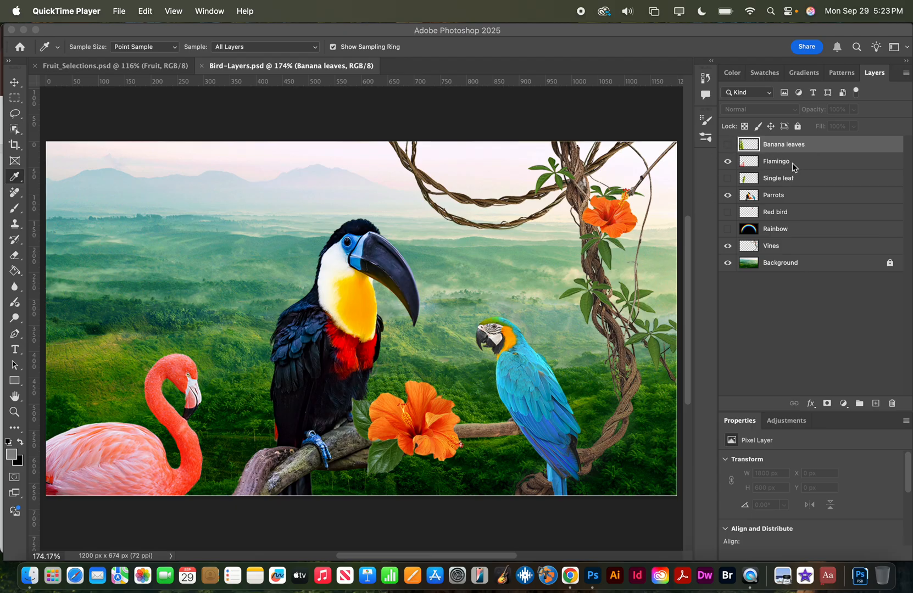
- Hide the Flamingo layer and show it again to check what it contains
left_click(729, 162)
left_click(728, 162)
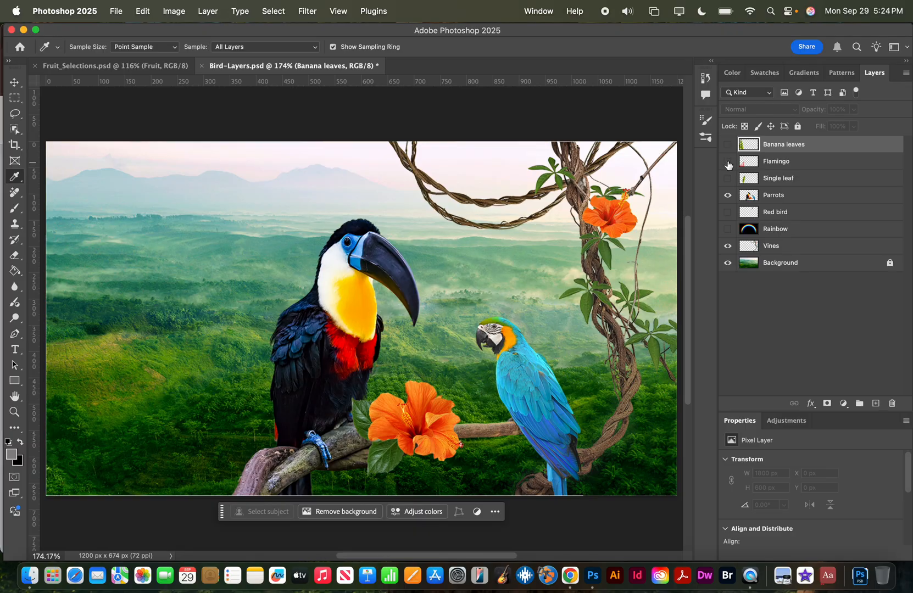
left_click(728, 163)
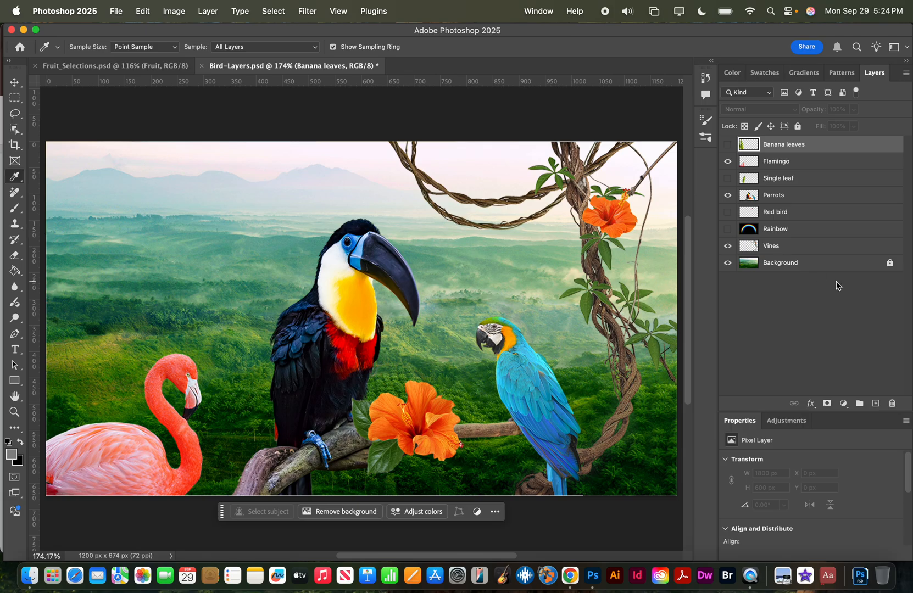
- Show the Banana leaves and Single leaf layers, and move the Flamingo layer above Banana leaves
left_click(728, 145)
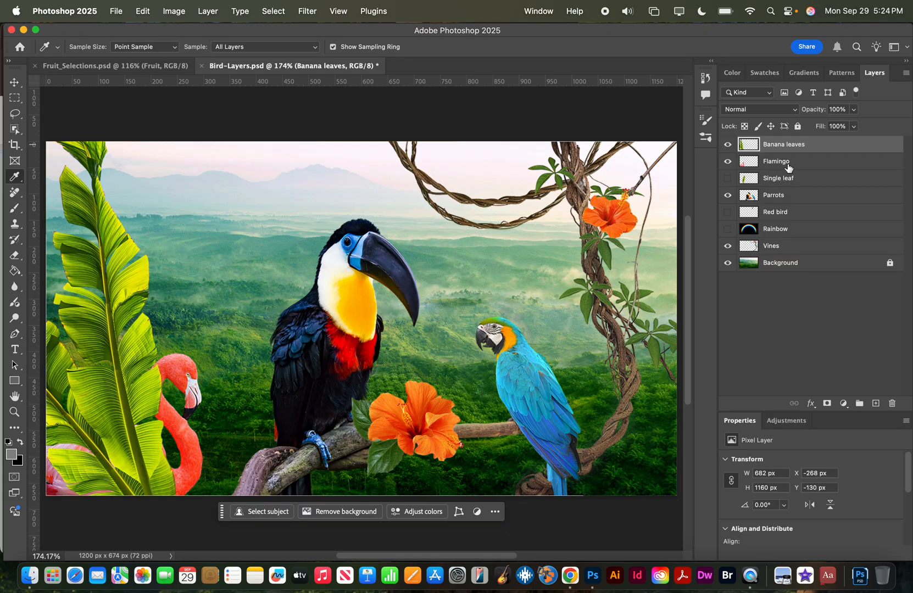
left_click(727, 179)
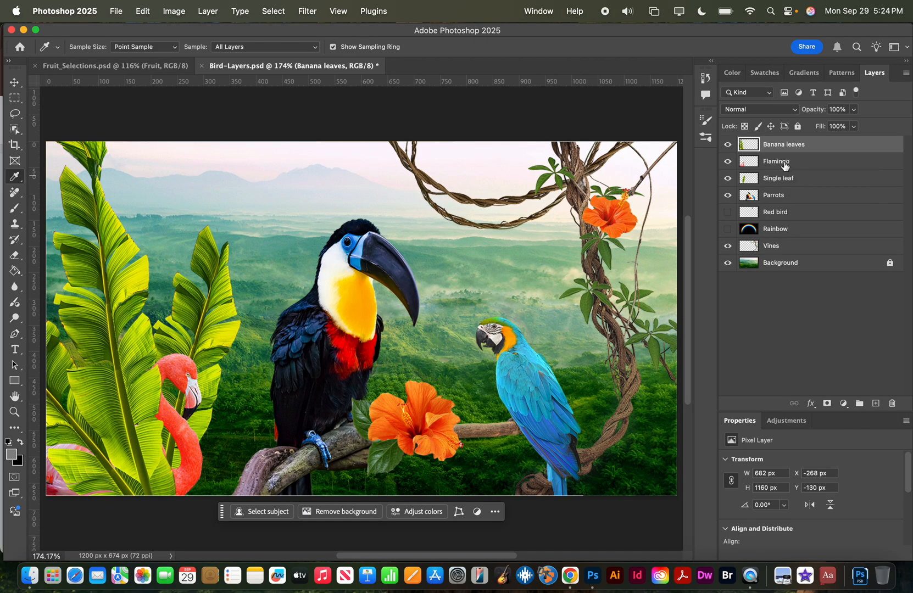
left_click_drag(784, 165, 786, 144)
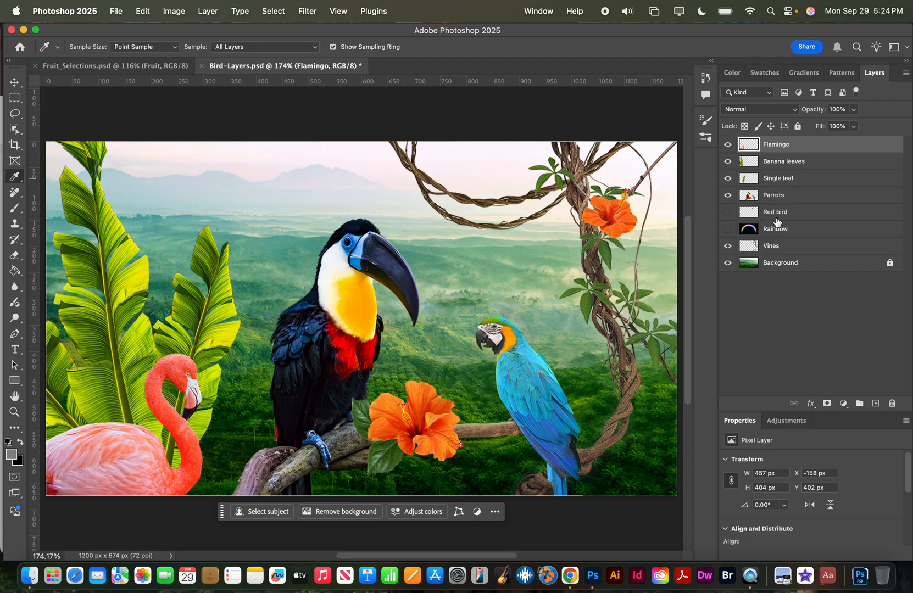
- Show the Red bird layer and move the bird down and left onto the lower vine, to about X 775 px, Y 65 px
left_click(727, 213)
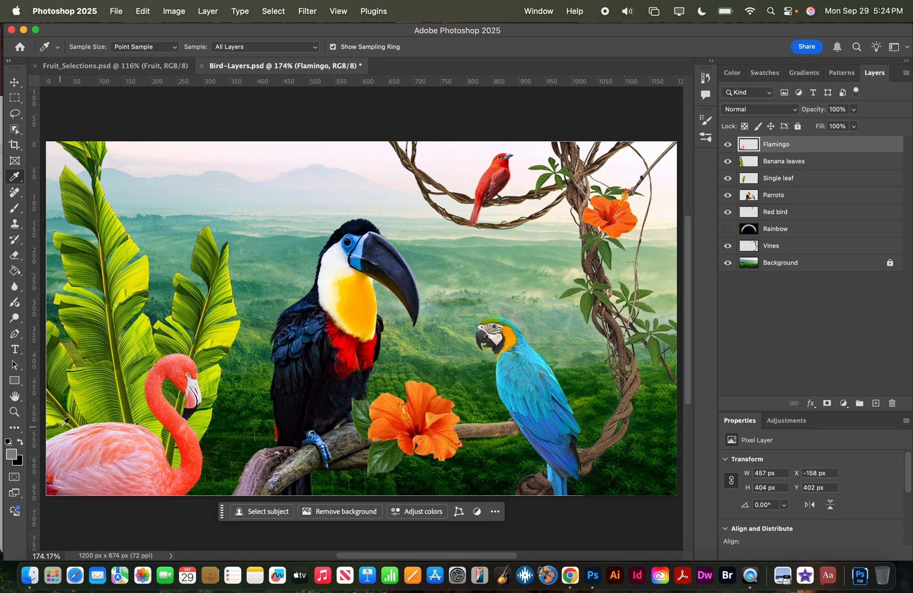
left_click(16, 413)
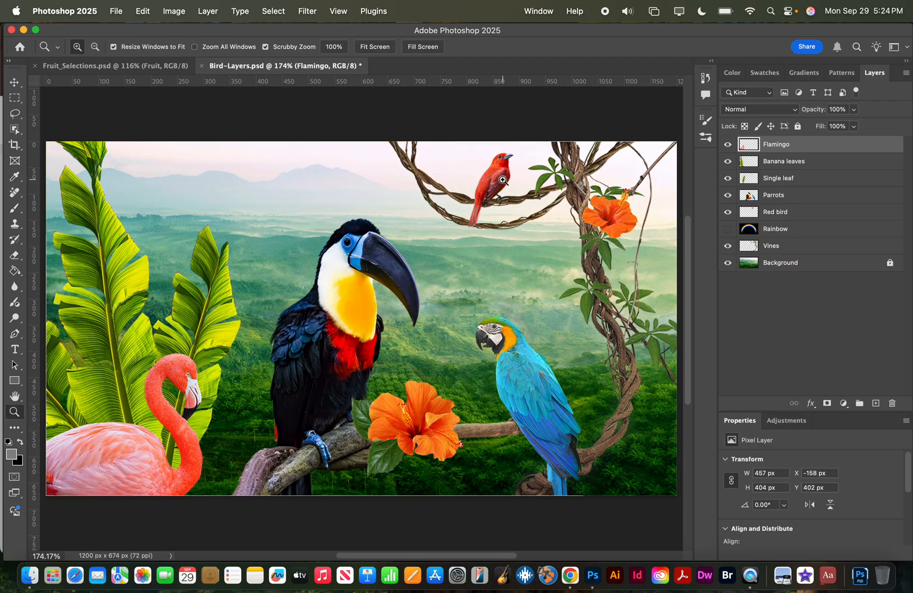
left_click_drag(498, 184, 493, 185)
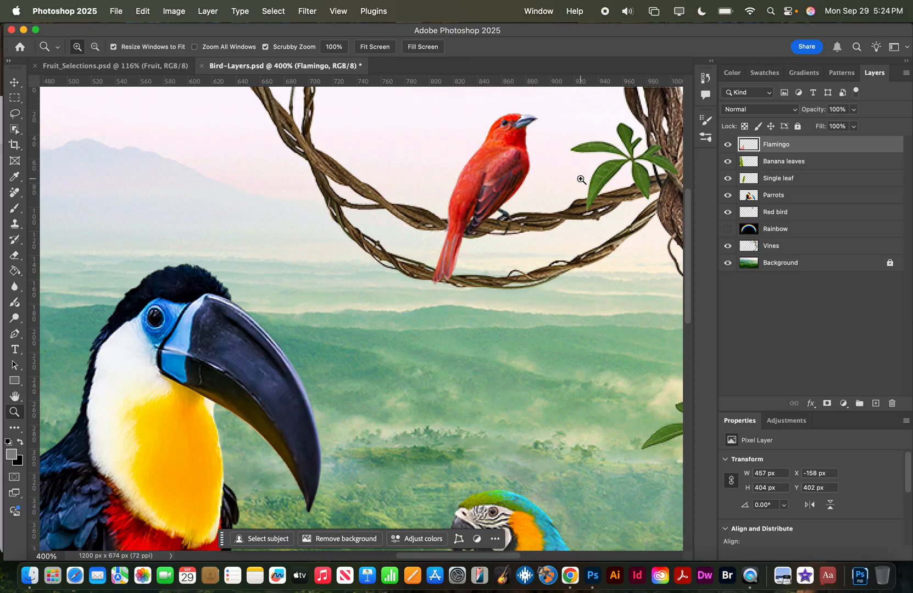
left_click(799, 212)
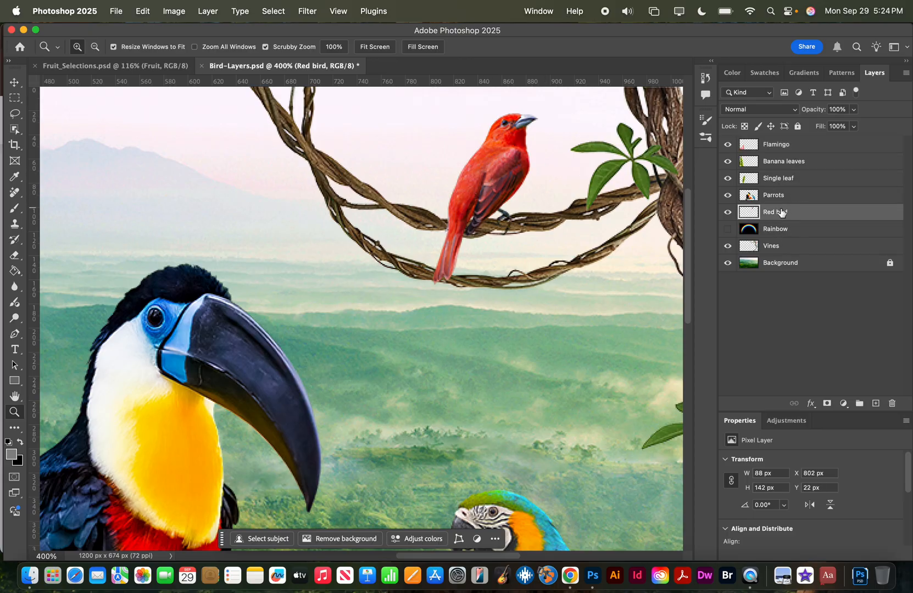
left_click(804, 148)
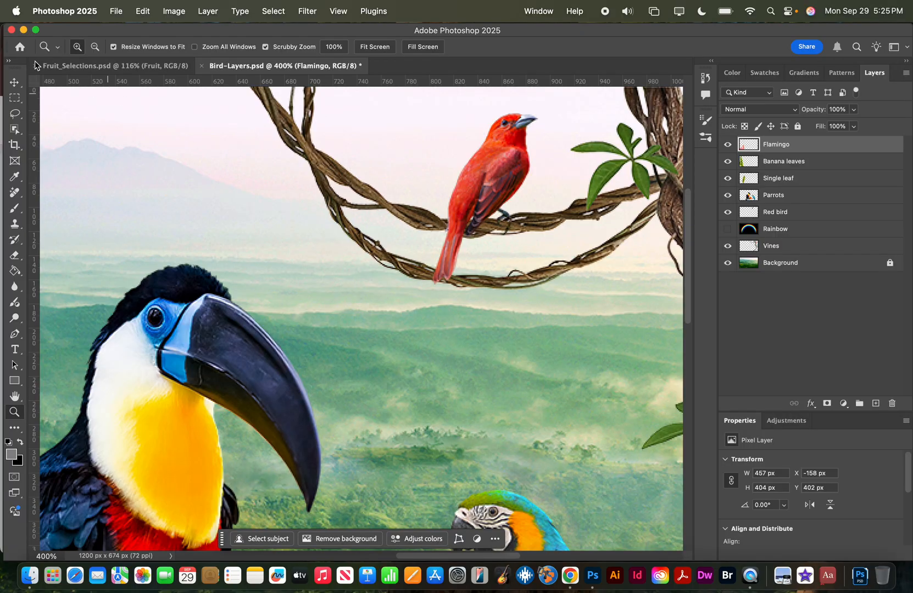
left_click(13, 85)
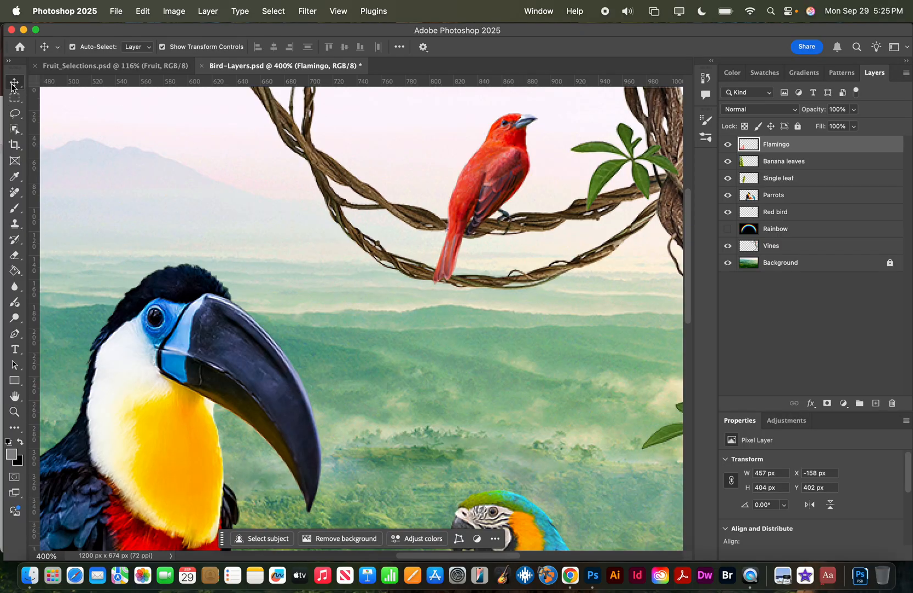
left_click(486, 171)
left_click_drag(492, 174, 461, 223)
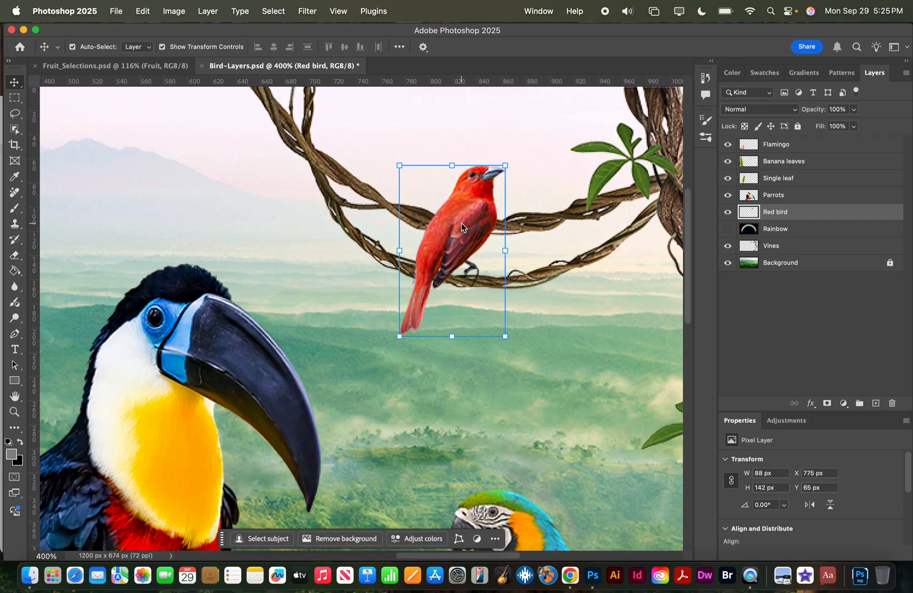
key("super+0")
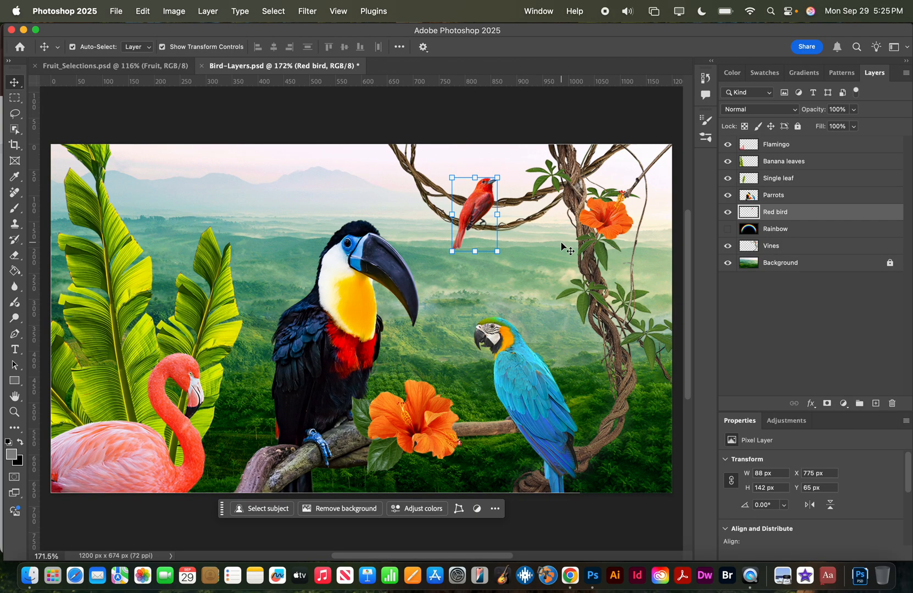
key("super+1")
key("super+equal")
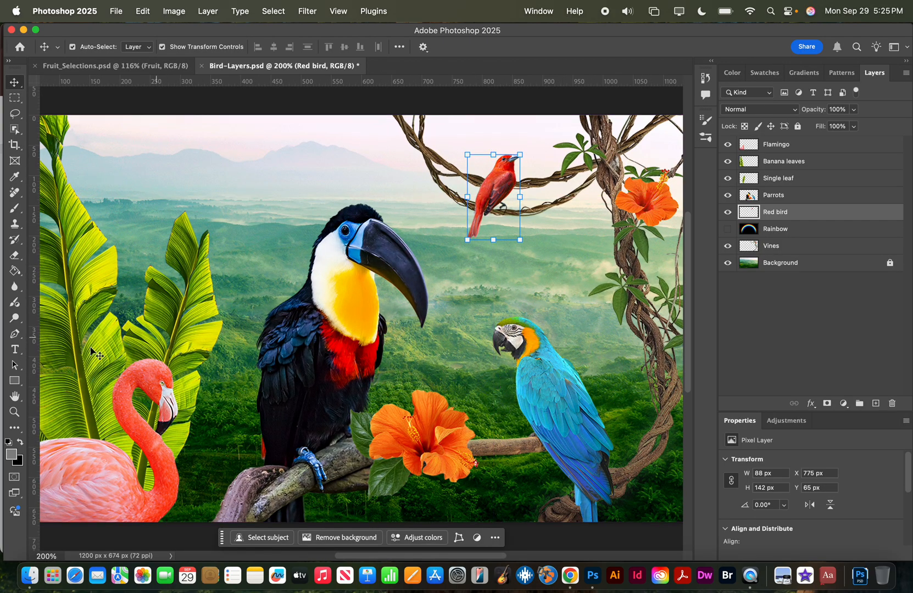
left_click(15, 412)
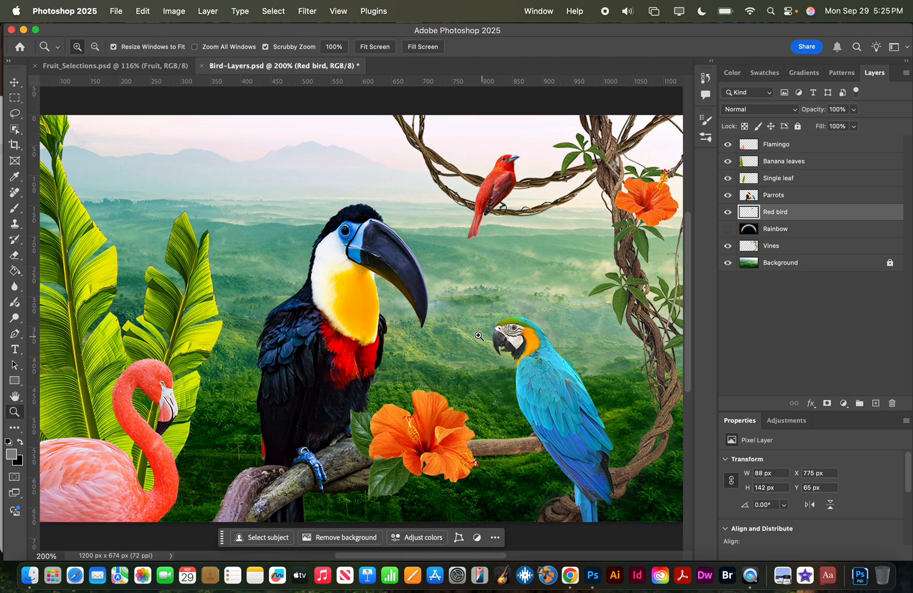
left_click(467, 275)
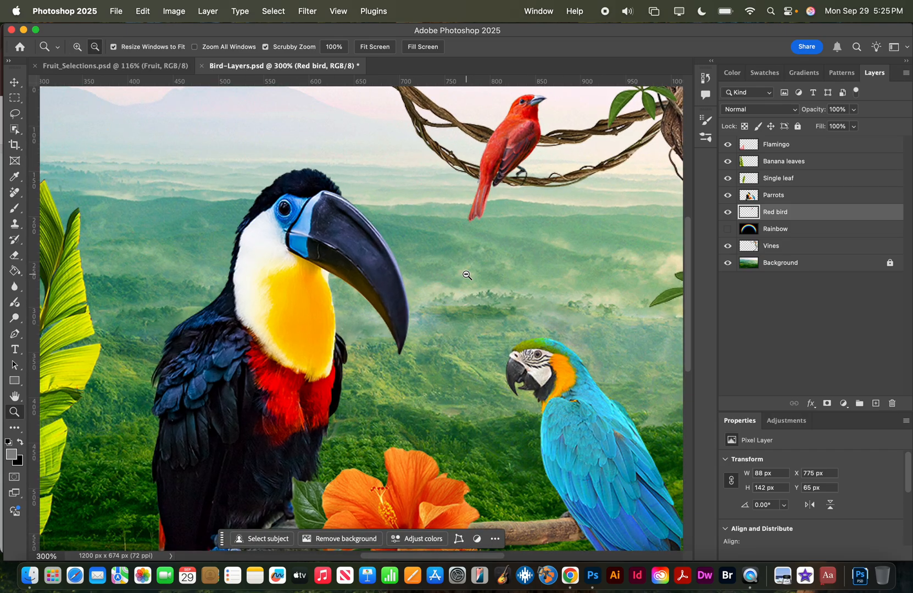
left_click(466, 274, "alt")
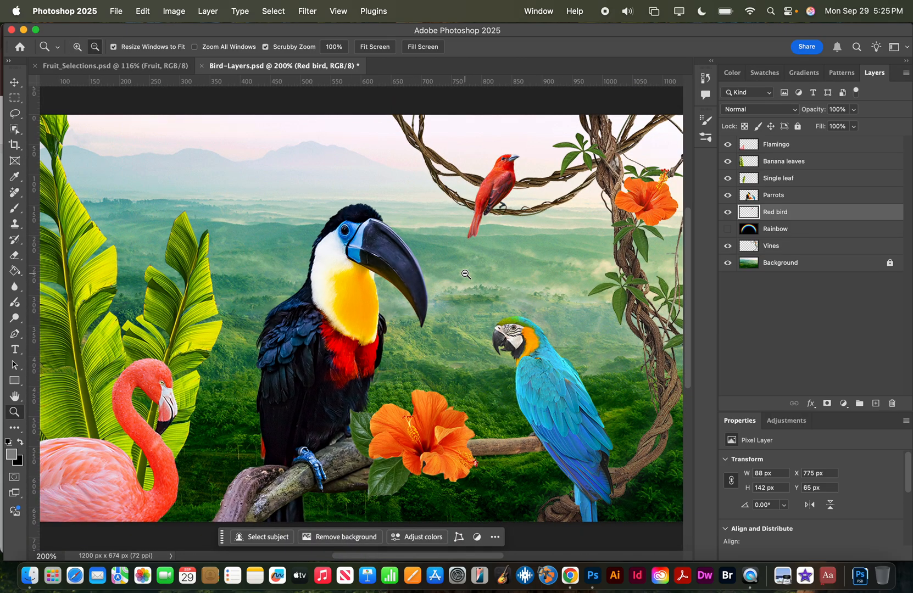
left_click(465, 274, "alt")
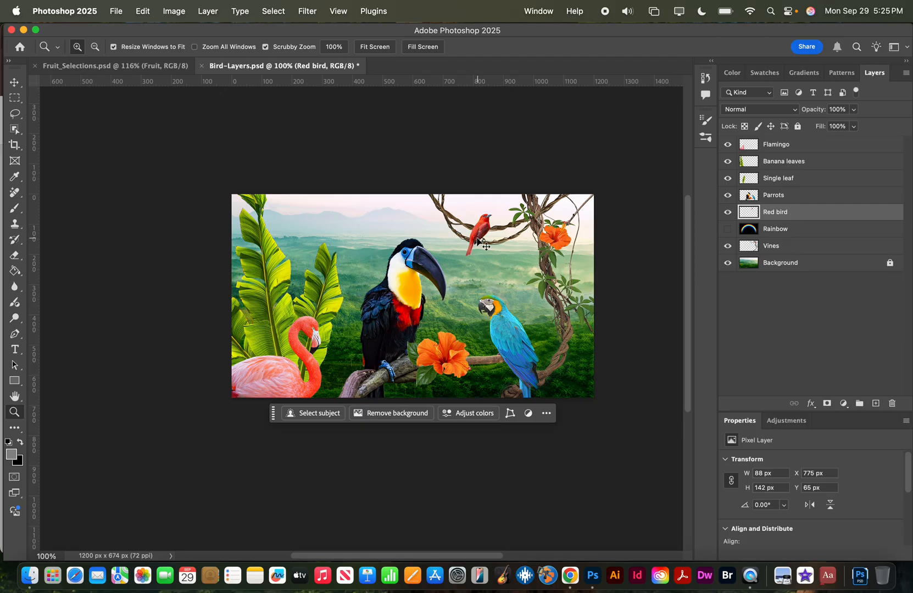
scroll(478, 242, "up", 3)
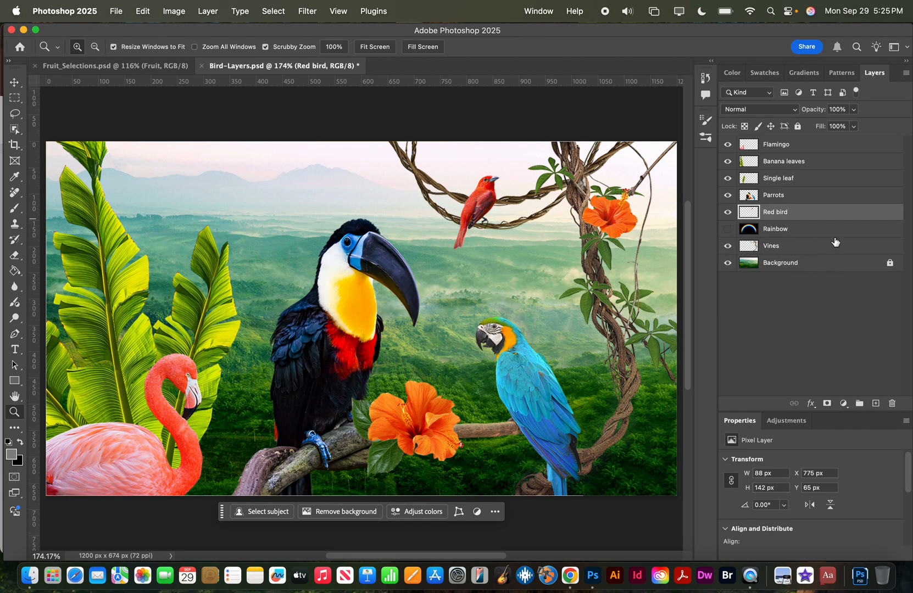
- Show the Rainbow layer and set its blend mode to Screen
left_click(728, 230)
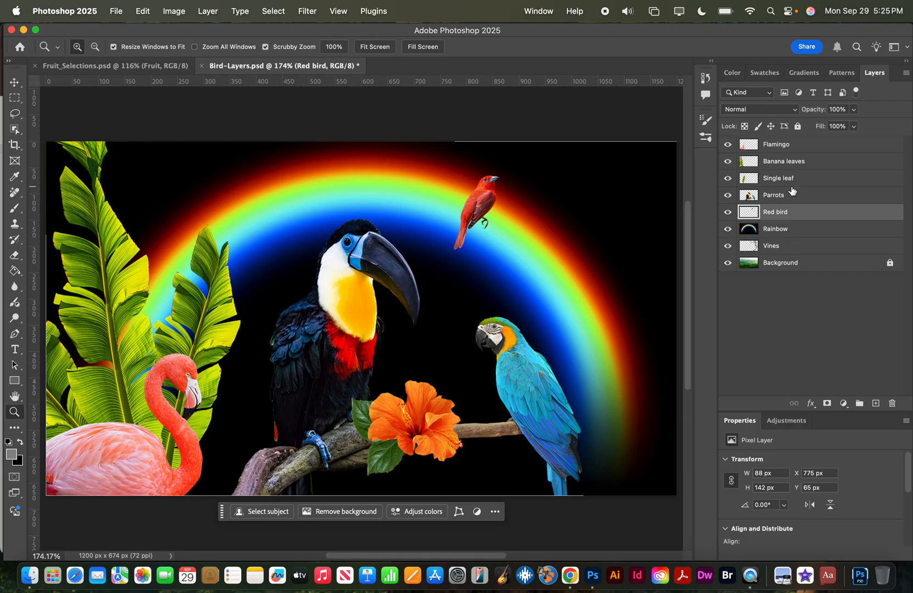
left_click(773, 110)
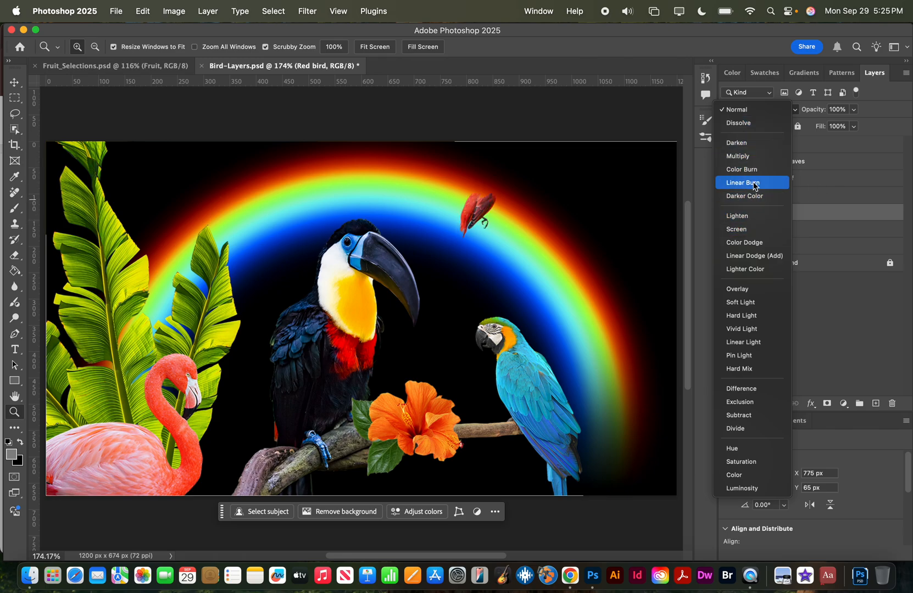
left_click(843, 188)
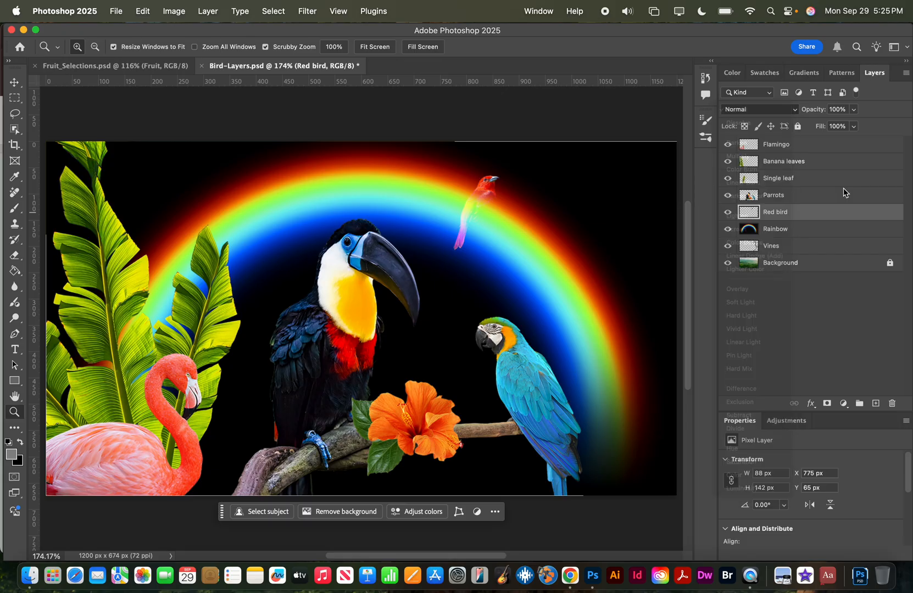
left_click(801, 231)
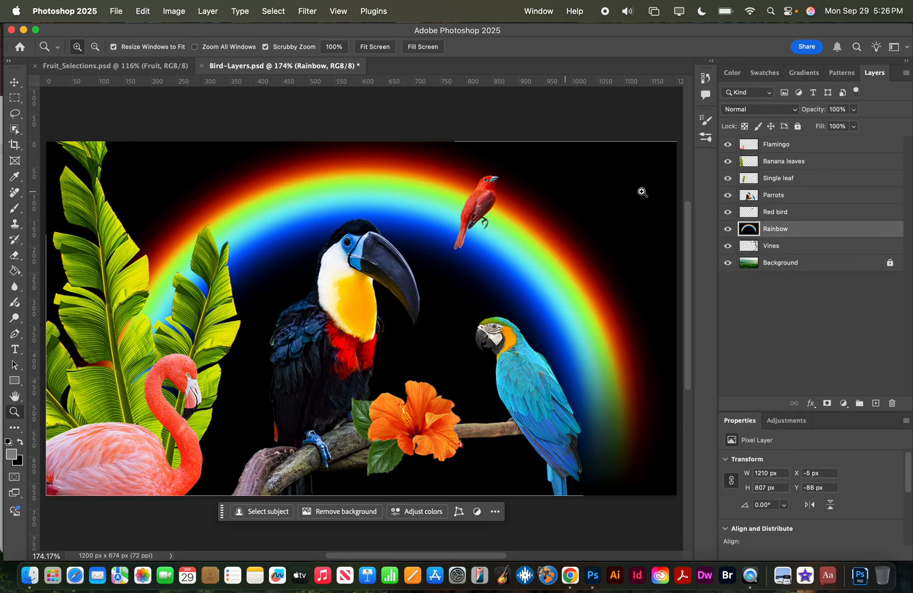
left_click(778, 110)
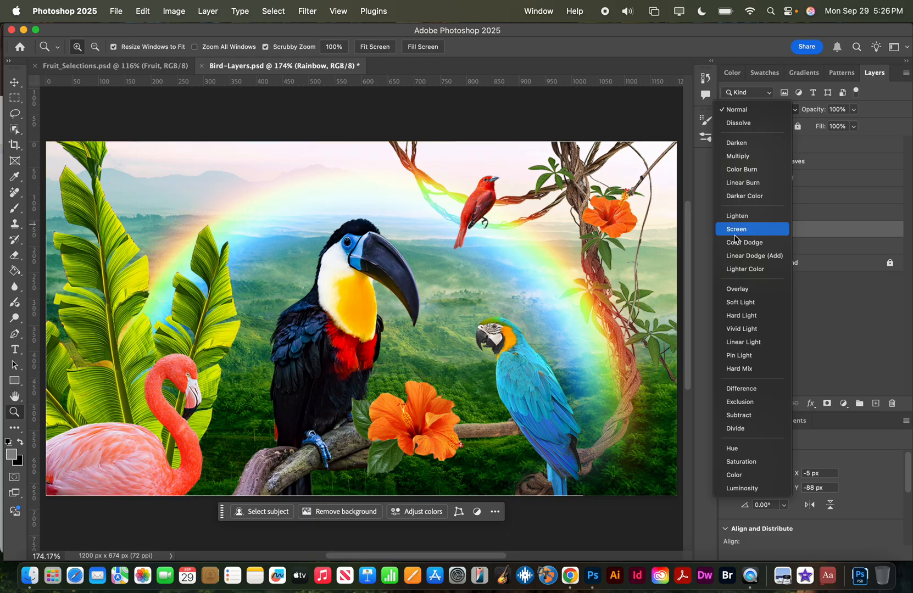
left_click(735, 230)
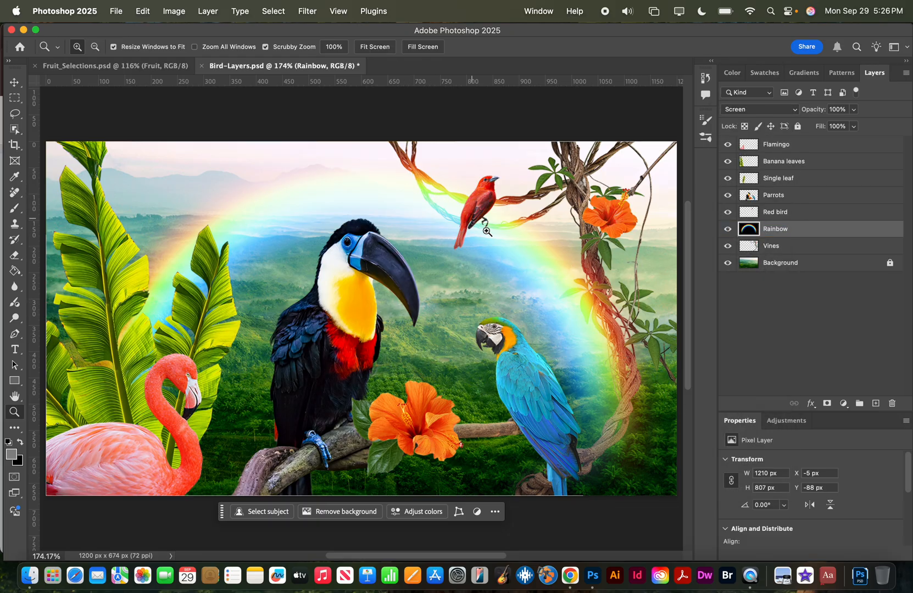
- Move the Rainbow layer below the Vines layer, directly above Background
left_click(727, 247)
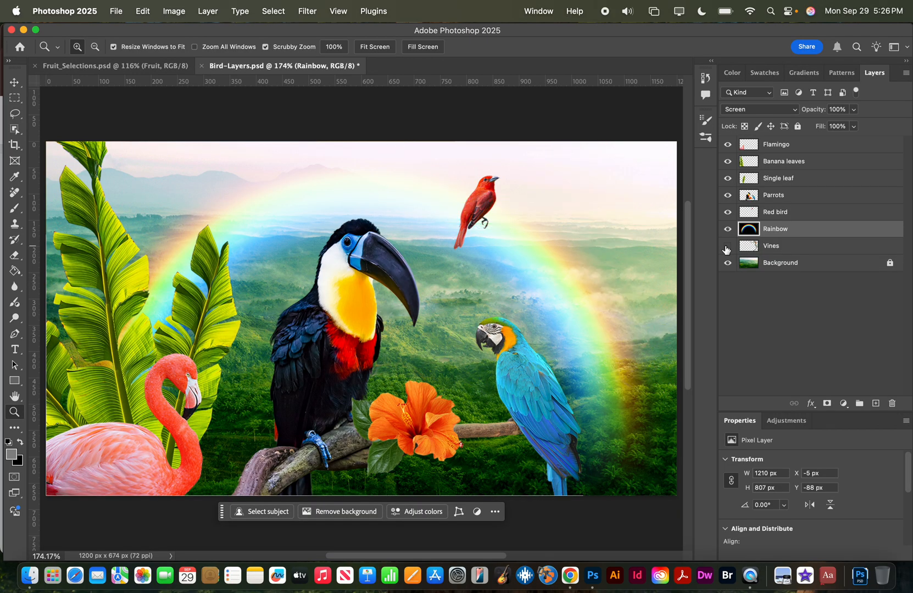
left_click(727, 246)
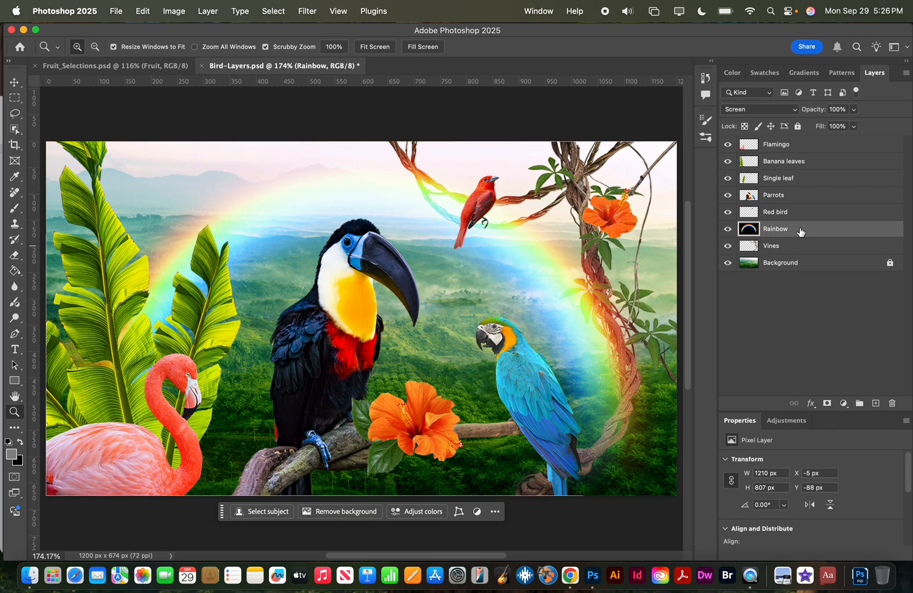
left_click_drag(800, 232, 792, 250)
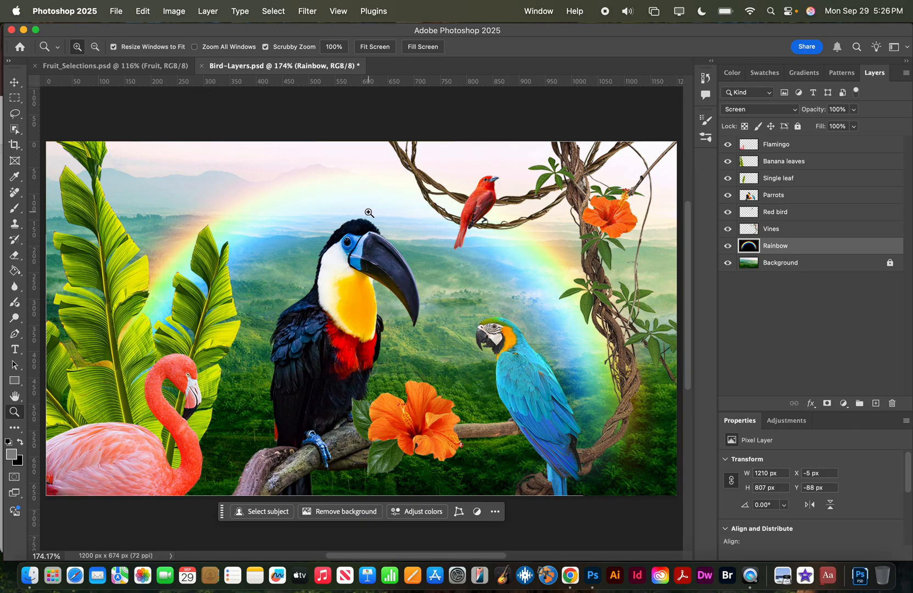
- Review the Rainbow layer's blend mode choices and its blending information, keeping Screen
left_click(773, 109)
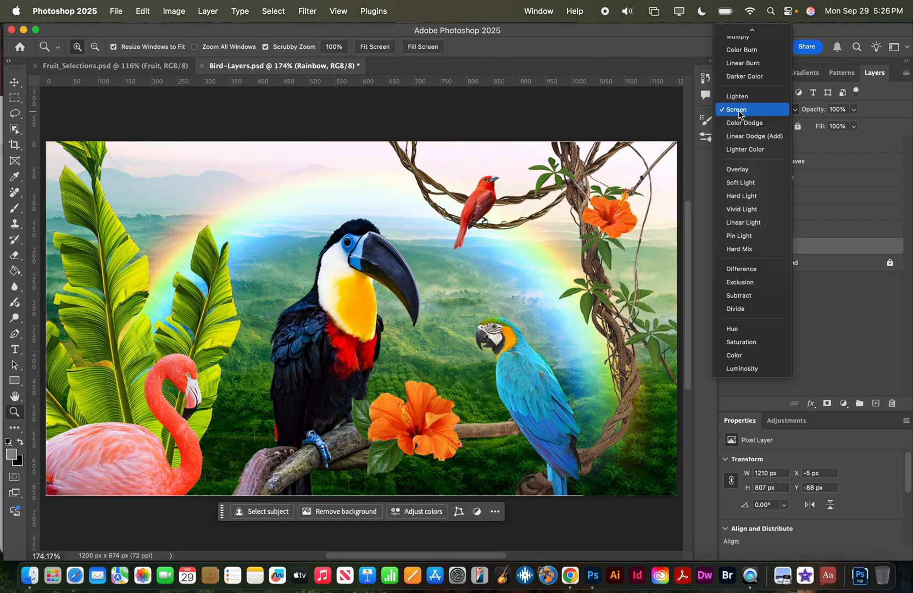
left_click(739, 112)
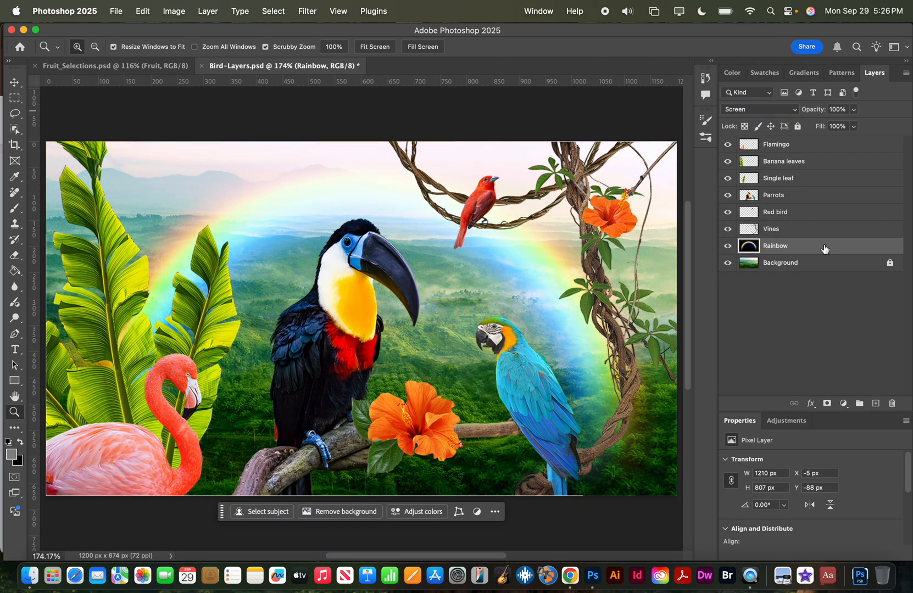
mouse_move(825, 249)
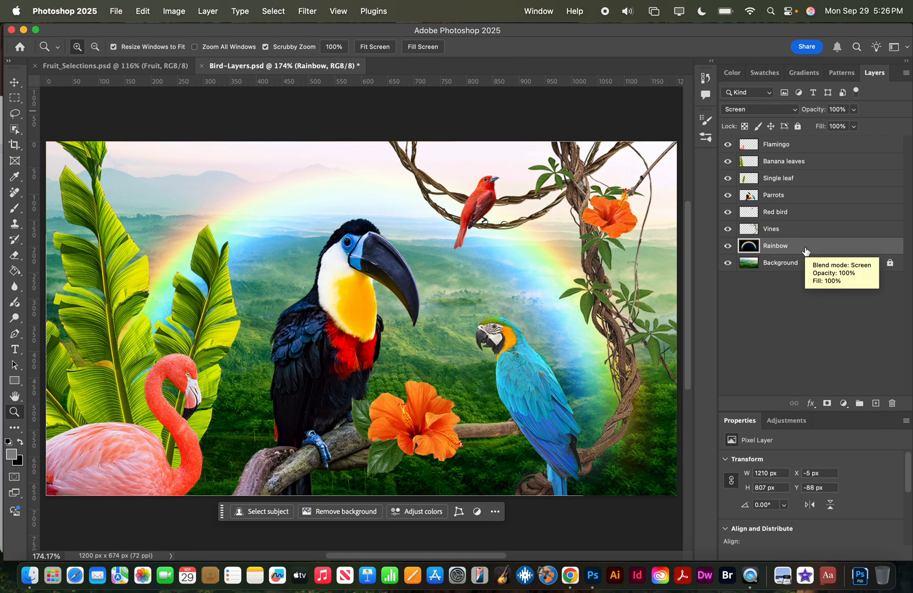
- Deselect all layers and review the Export As settings for a JPG of Bird-Layers, leaving without exporting
left_click(850, 319)
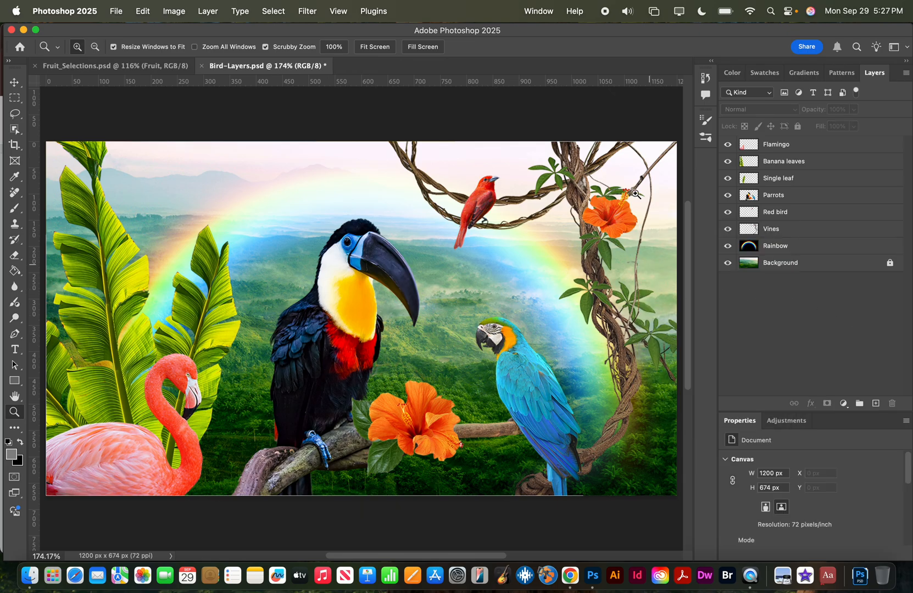
left_click(118, 13)
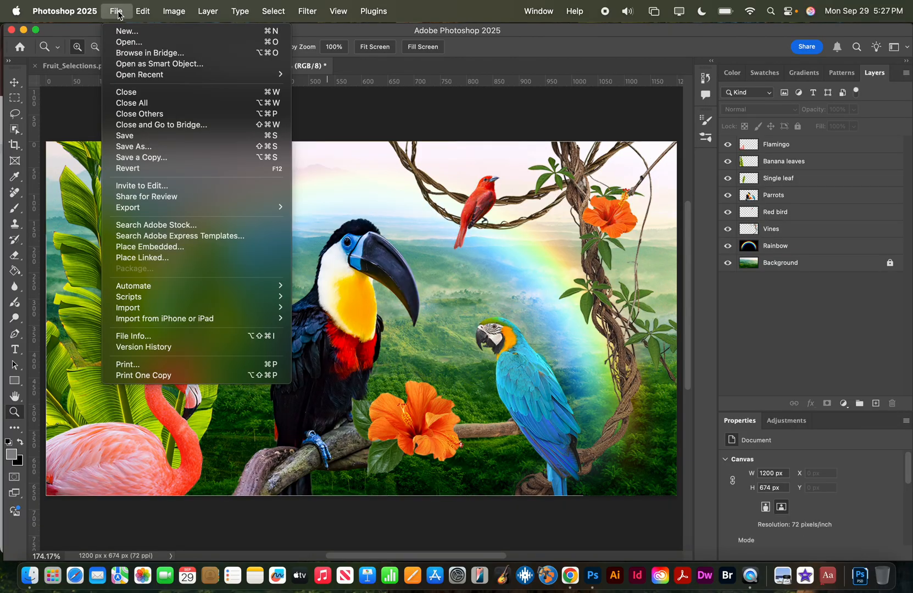
mouse_move(136, 212)
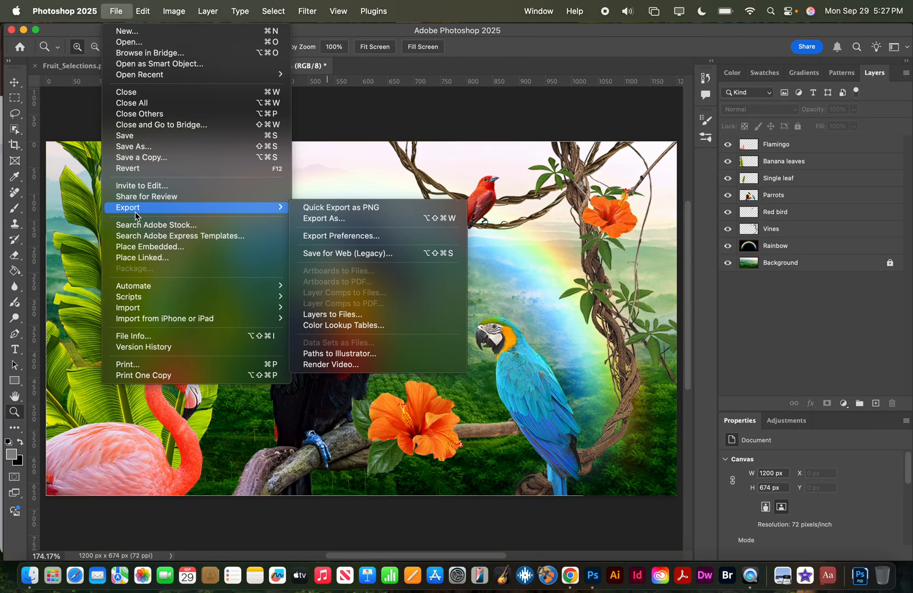
left_click(327, 222)
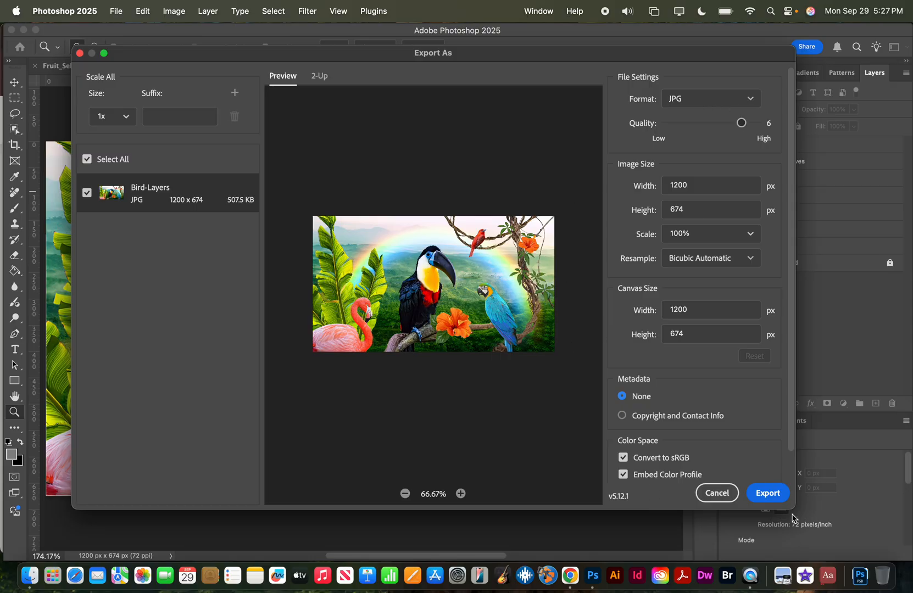
left_click(718, 493)
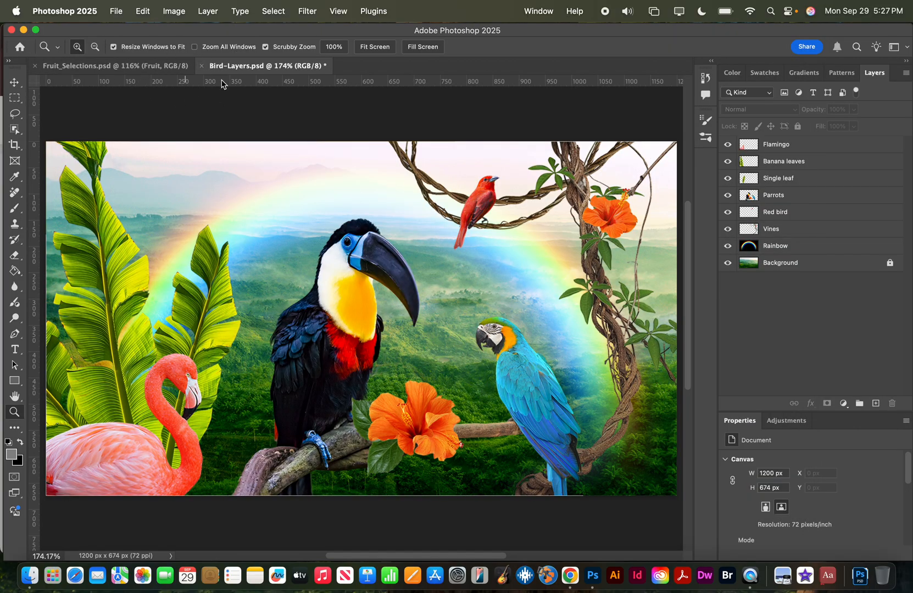
- Switch to Fruit_Selections.psd and select the large grapefruit slice's green panel on the Fruit layer with a rectangular marquee, about 899 × 604 px
left_click(124, 66)
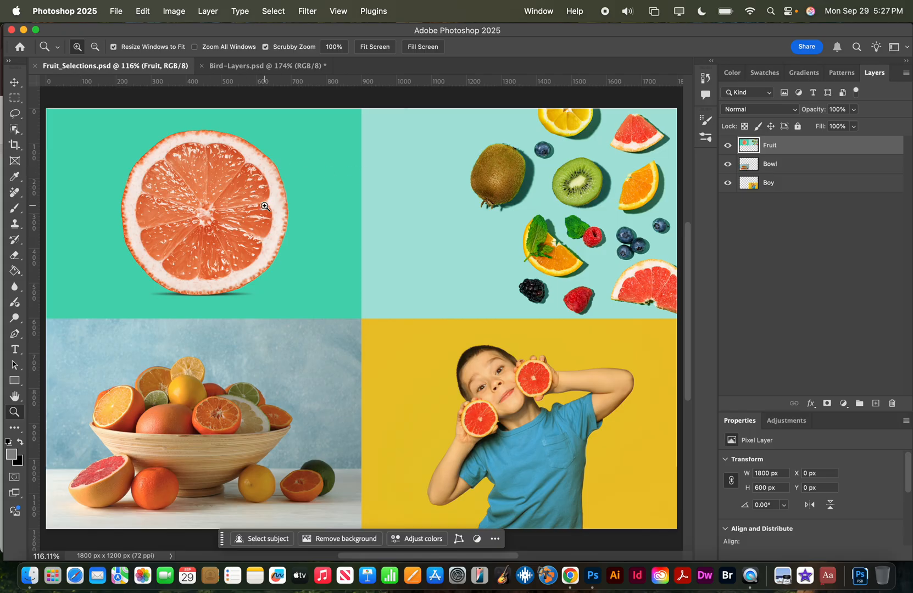
left_click(726, 149)
left_click(727, 146)
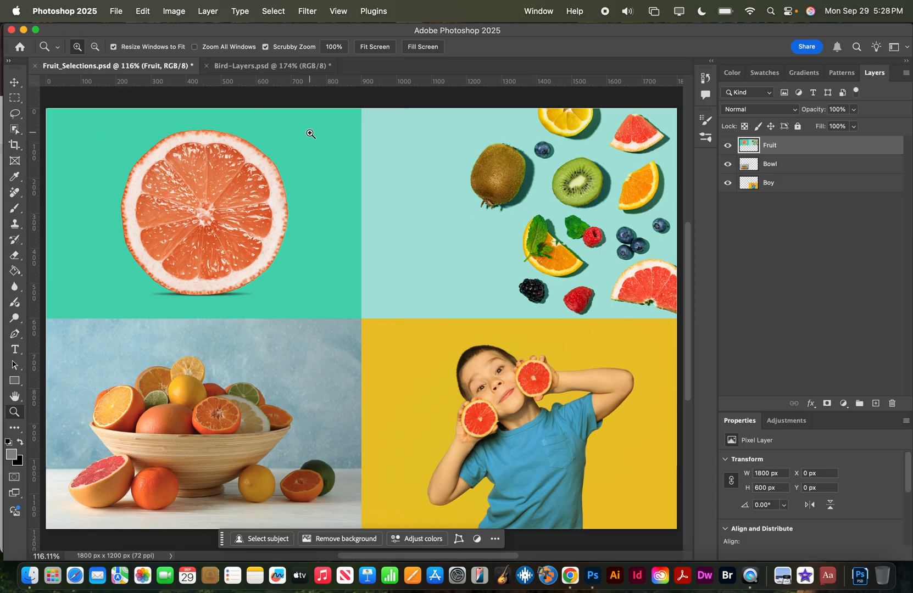
left_click(16, 100)
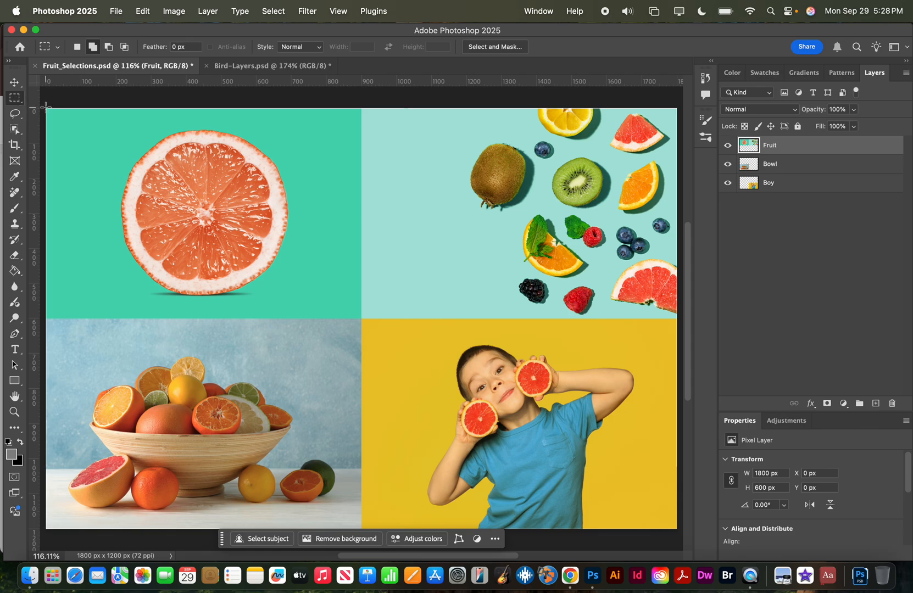
left_click_drag(46, 107, 360, 321)
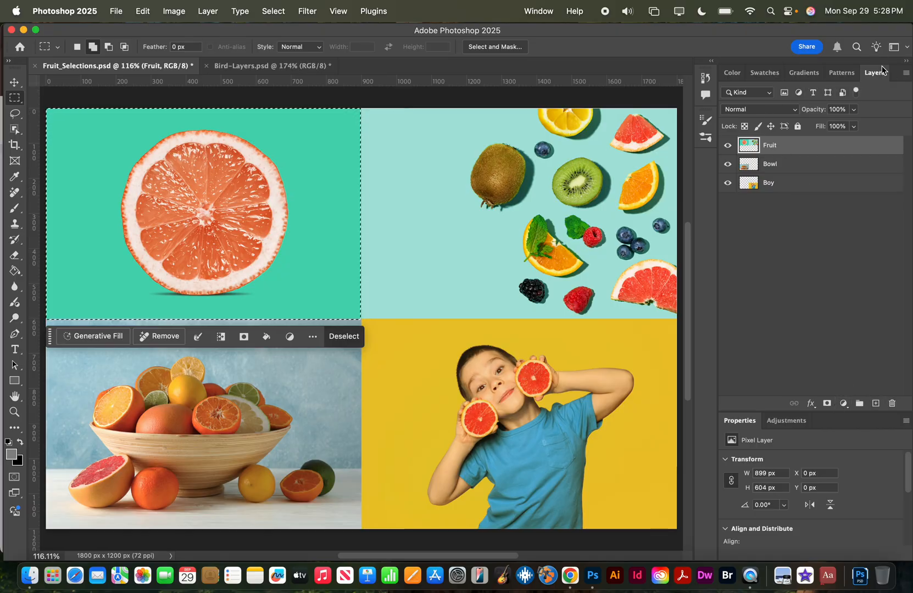
- Add a Hue/Saturation adjustment layer limited to the selected grapefruit panel and set its hue to +28
left_click(844, 404)
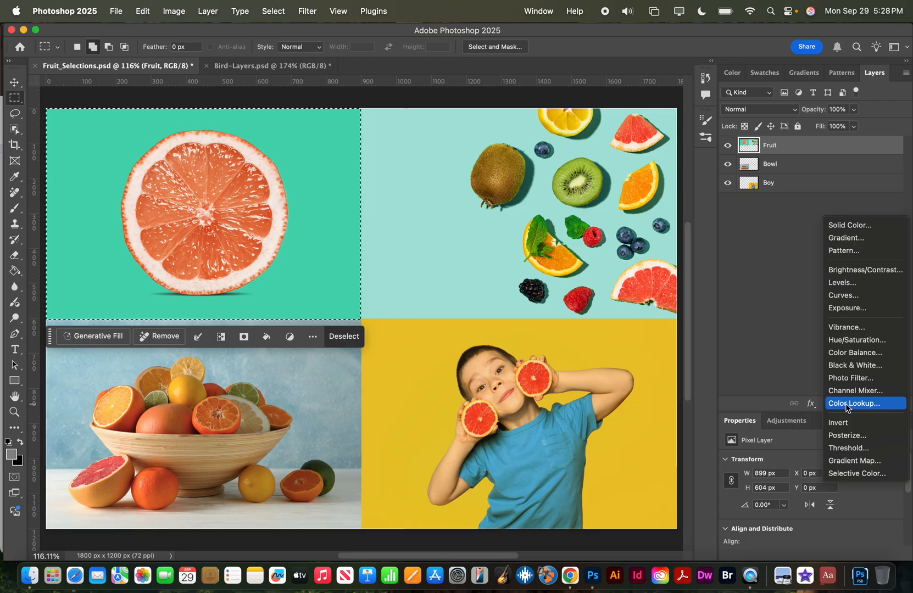
left_click(857, 341)
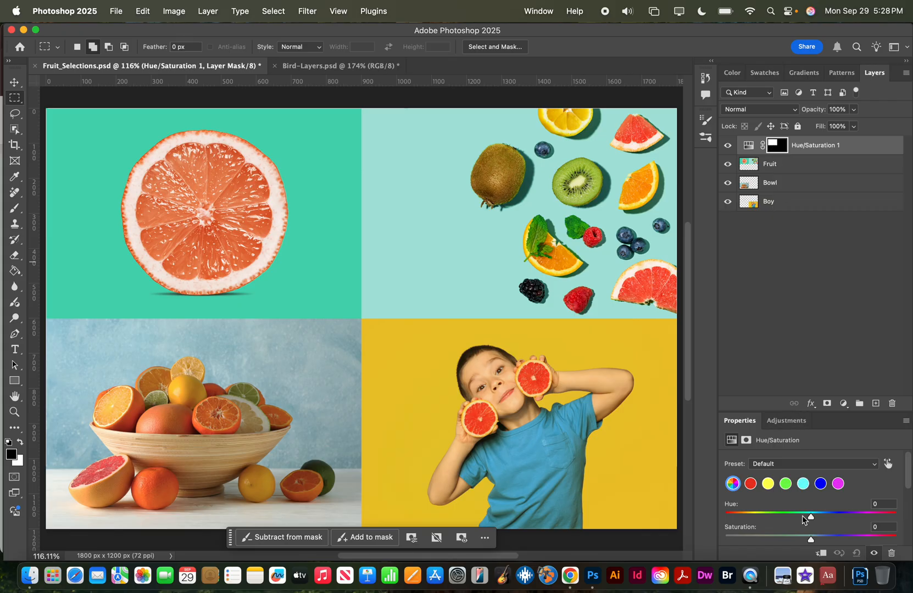
left_click_drag(811, 516, 823, 516)
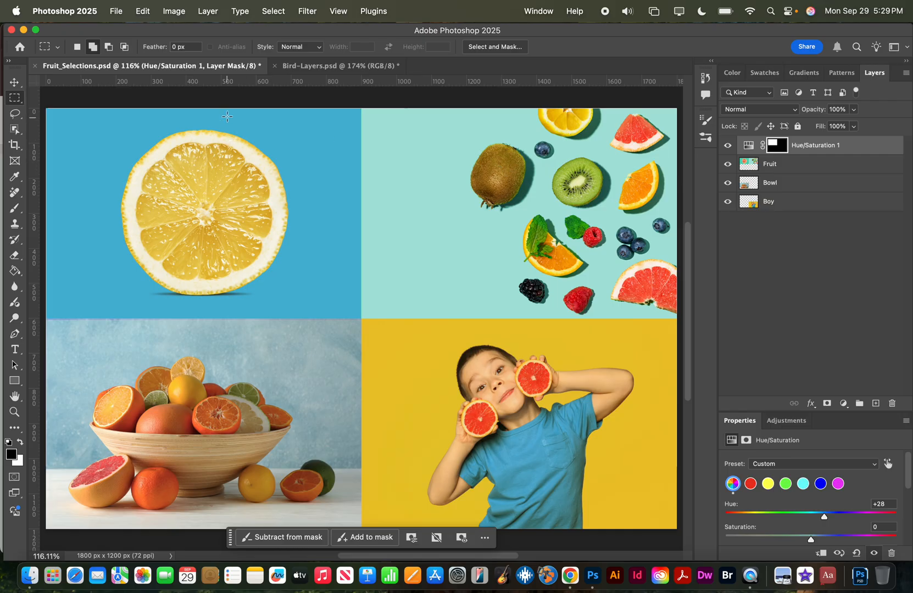
- Draw a freehand Lasso selection around the whole brown kiwi and its shadow, about 245 × 244 px
left_click(17, 114)
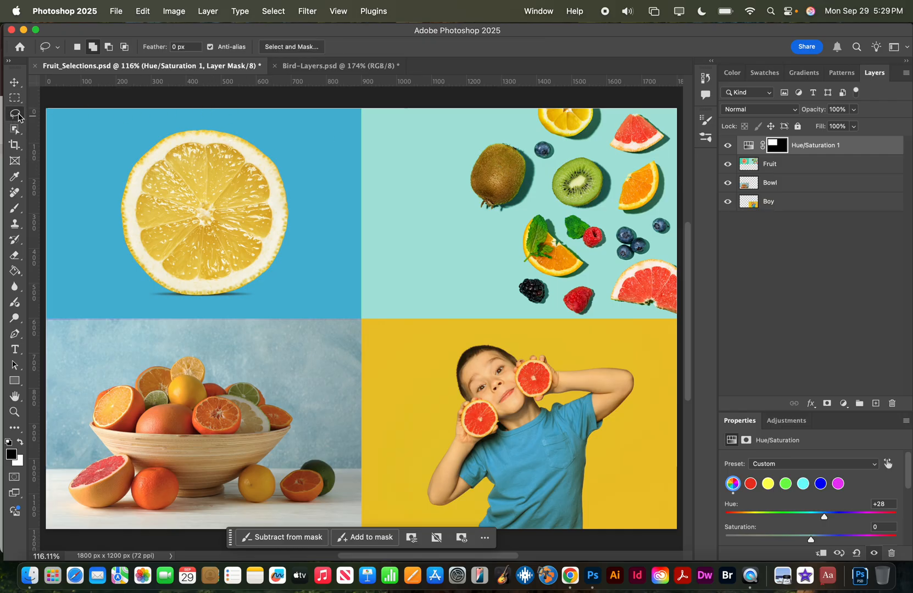
right_click(19, 117)
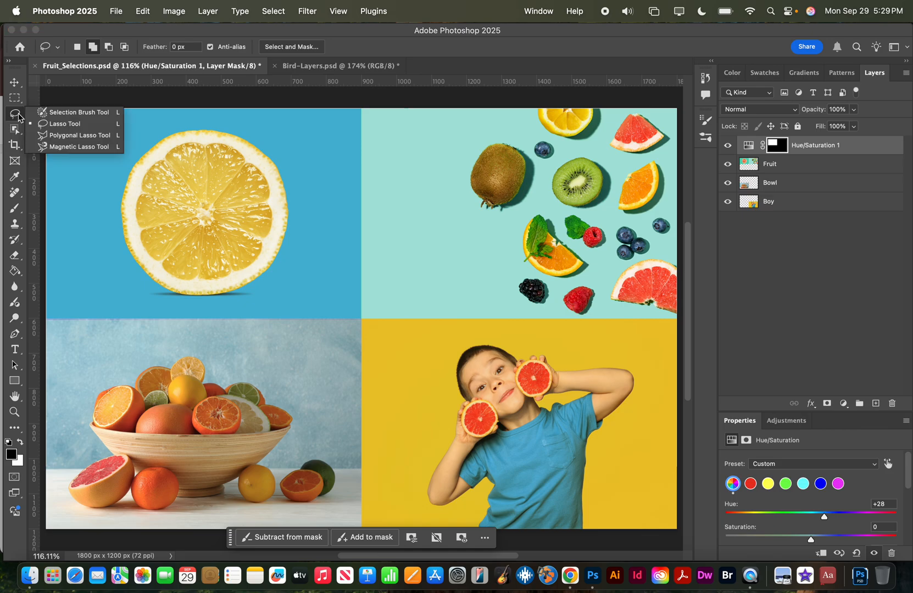
left_click(65, 126)
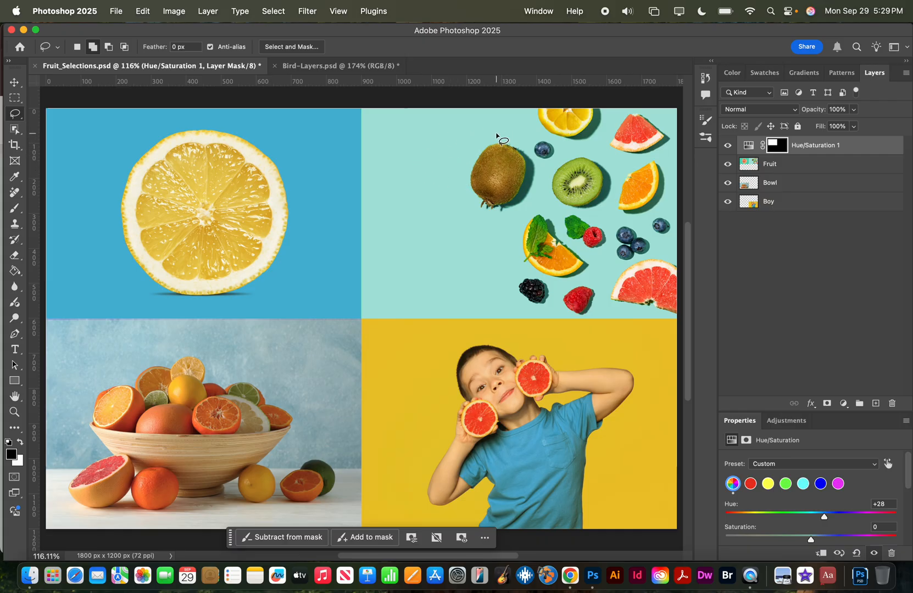
mouse_move(527, 145)
left_mouse_down()
mouse_move(498, 136)
mouse_move(469, 152)
mouse_move(457, 170)
mouse_move(457, 206)
mouse_move(487, 222)
mouse_move(524, 211)
mouse_move(542, 178)
mouse_move(524, 145)
left_mouse_up()
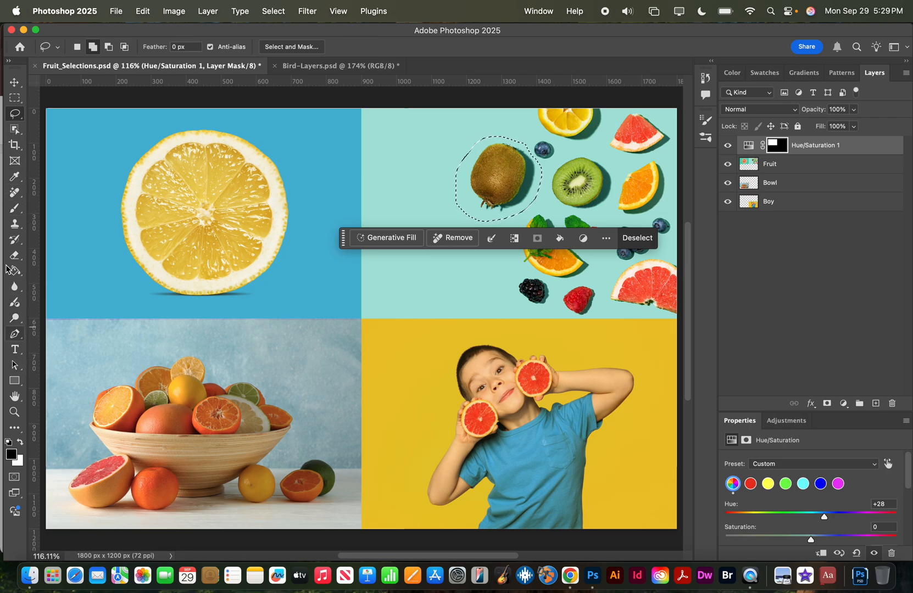
- Make the Fruit layer active and sample the pale aqua background beside the kiwi as the foreground color with the Eyedropper
left_click(14, 179)
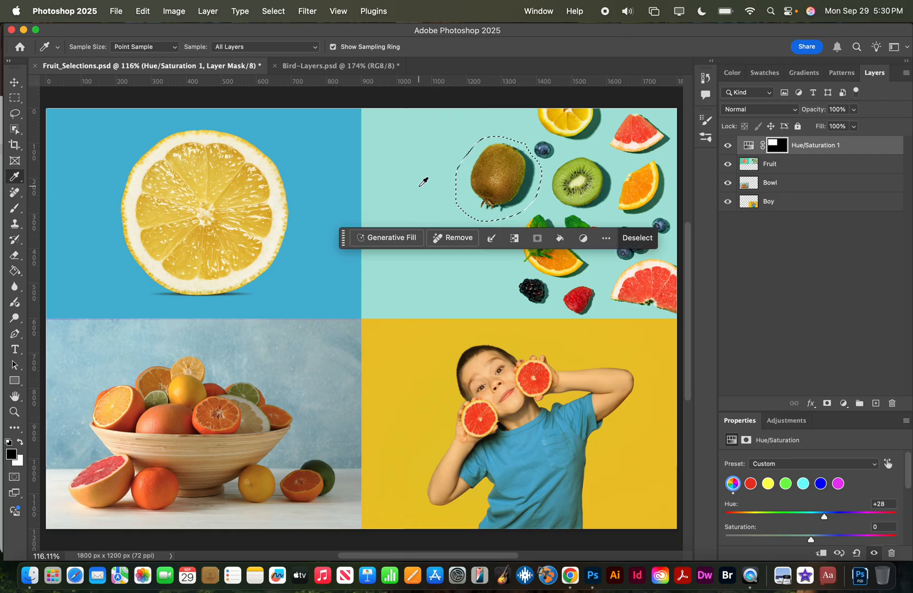
left_click(794, 164)
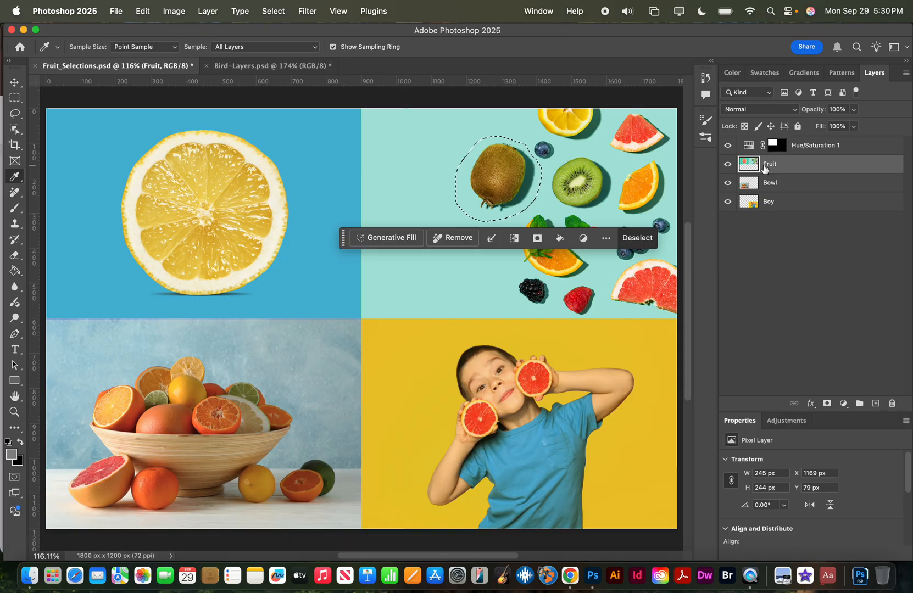
left_click(420, 160)
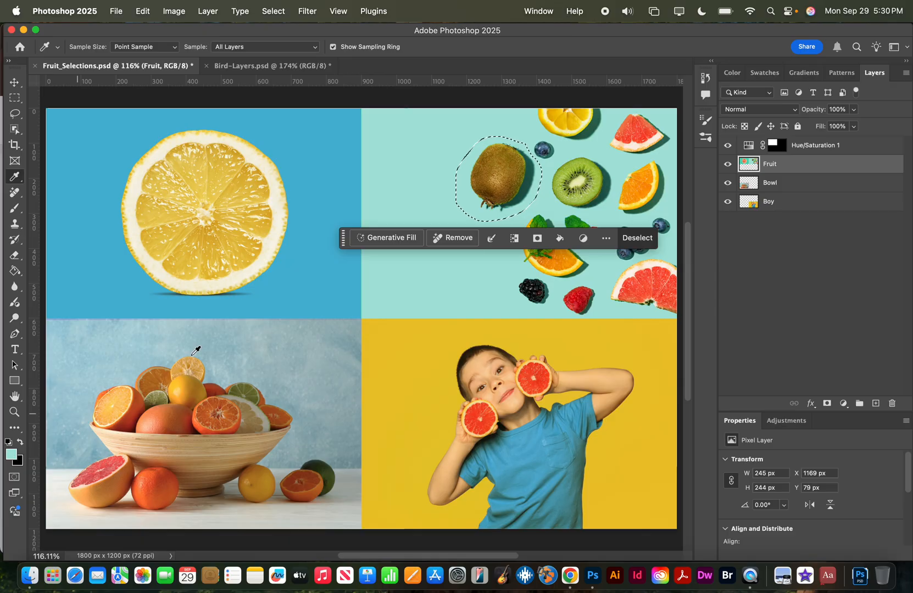
left_click(397, 377)
left_click(389, 296)
- Fill the lassoed kiwi area with the foreground color in Normal mode at 100% opacity, and clear the selection
left_click(173, 11)
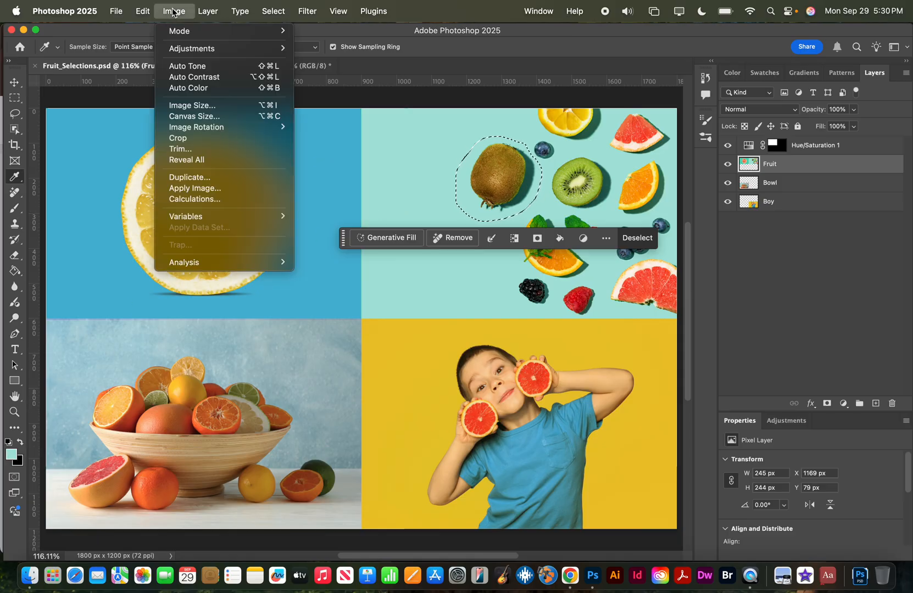
mouse_move(147, 11)
mouse_move(147, 11)
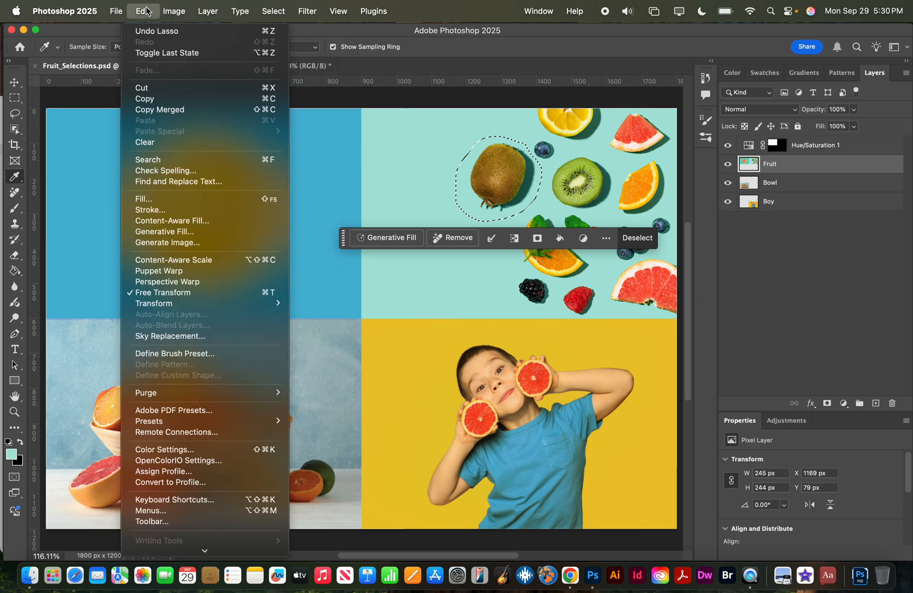
left_click(150, 205)
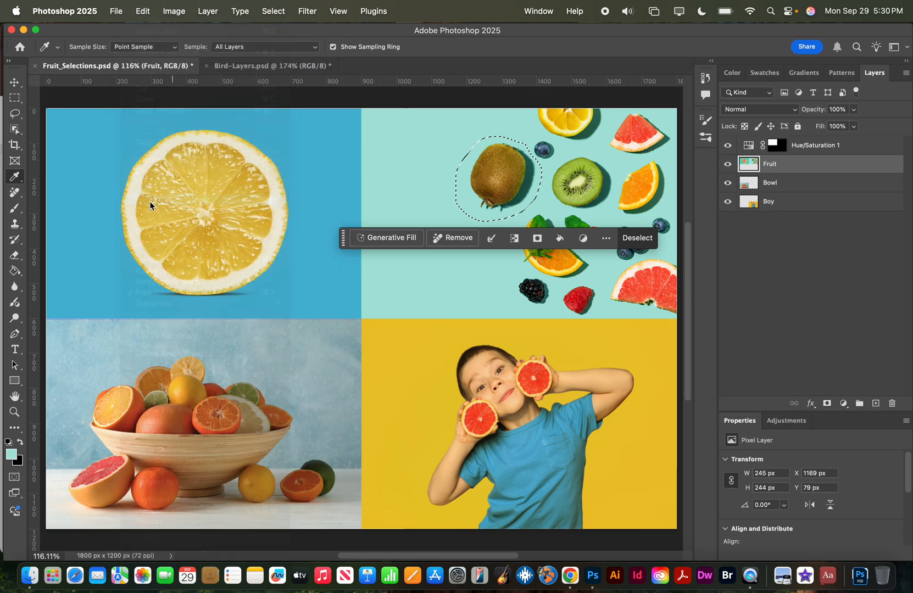
left_click(487, 225)
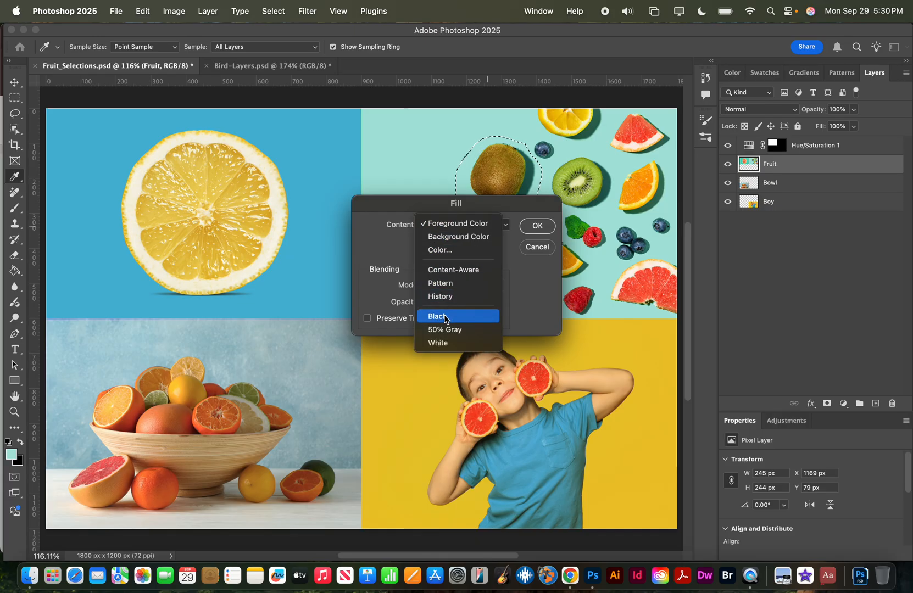
left_click(467, 226)
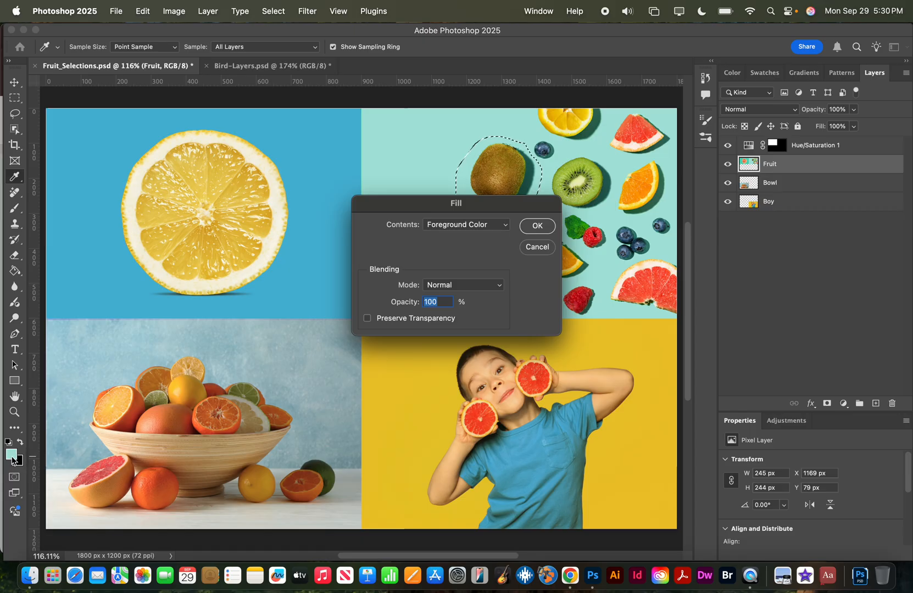
left_click(474, 289)
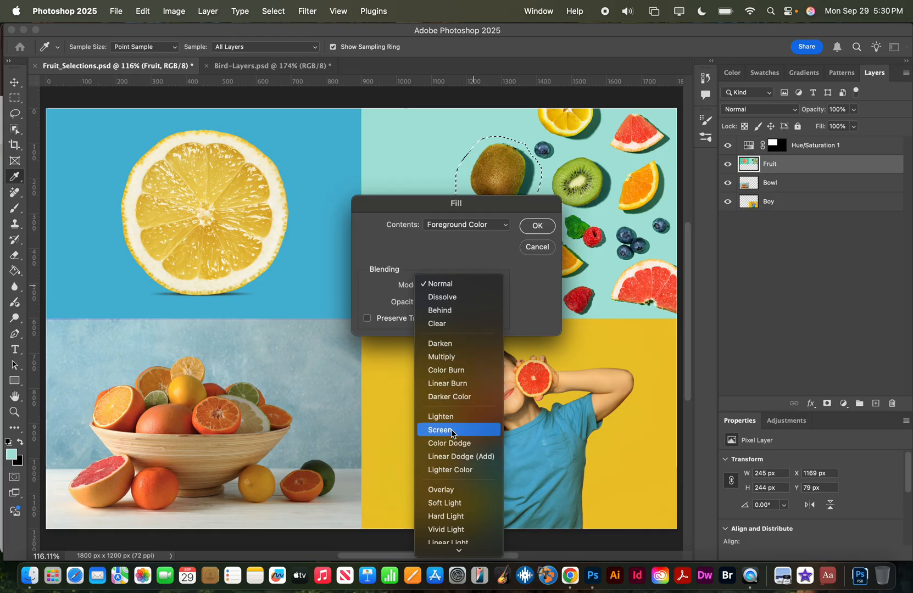
left_click(458, 285)
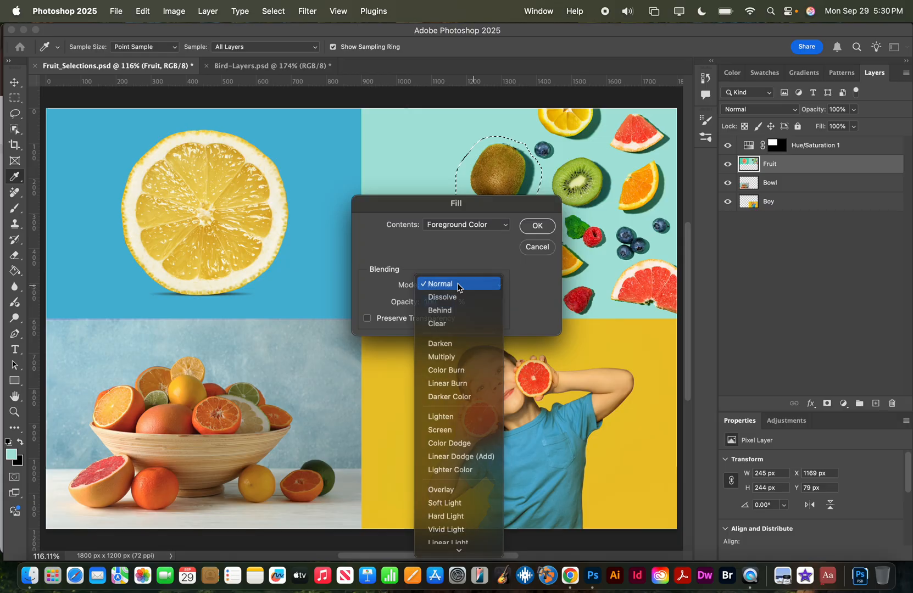
left_click(443, 302)
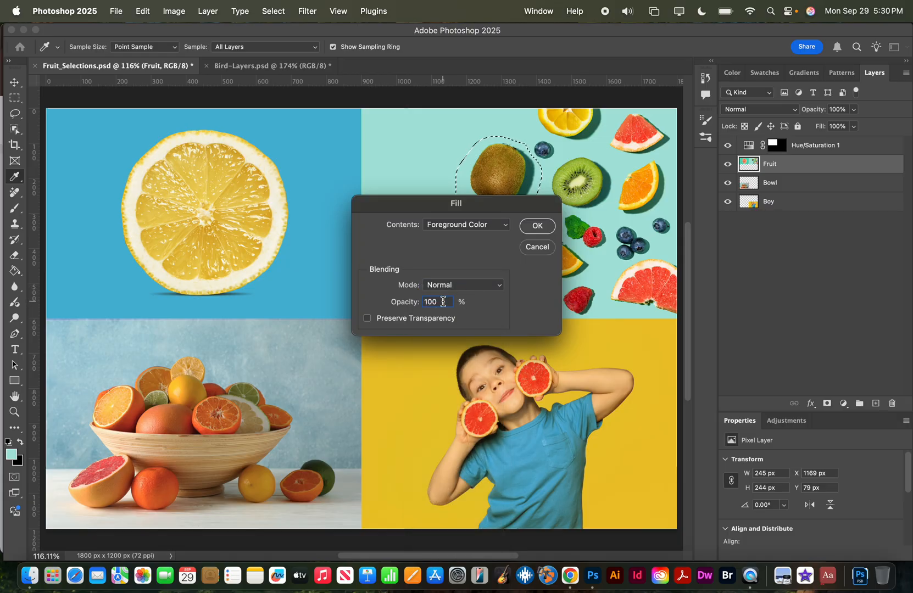
left_click(539, 226)
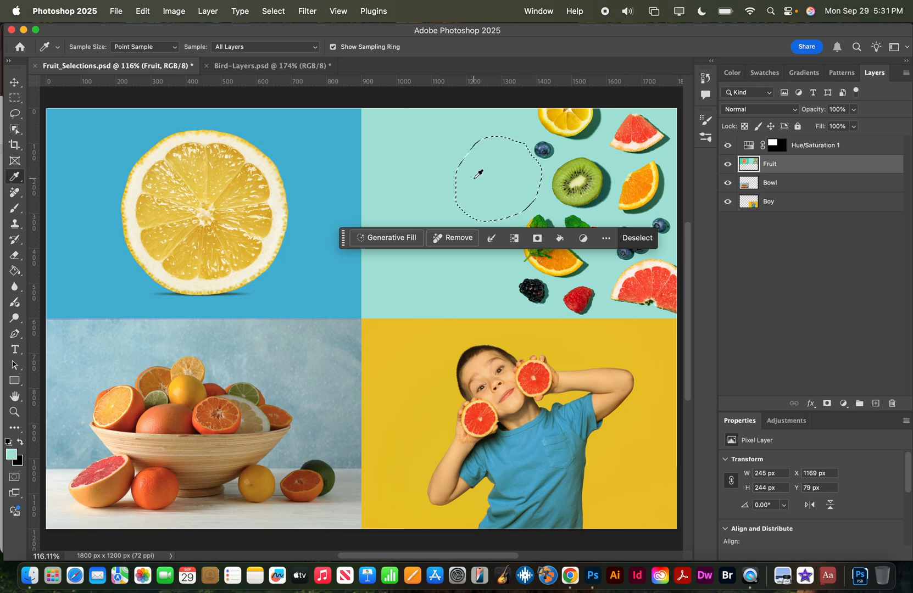
left_click(278, 11)
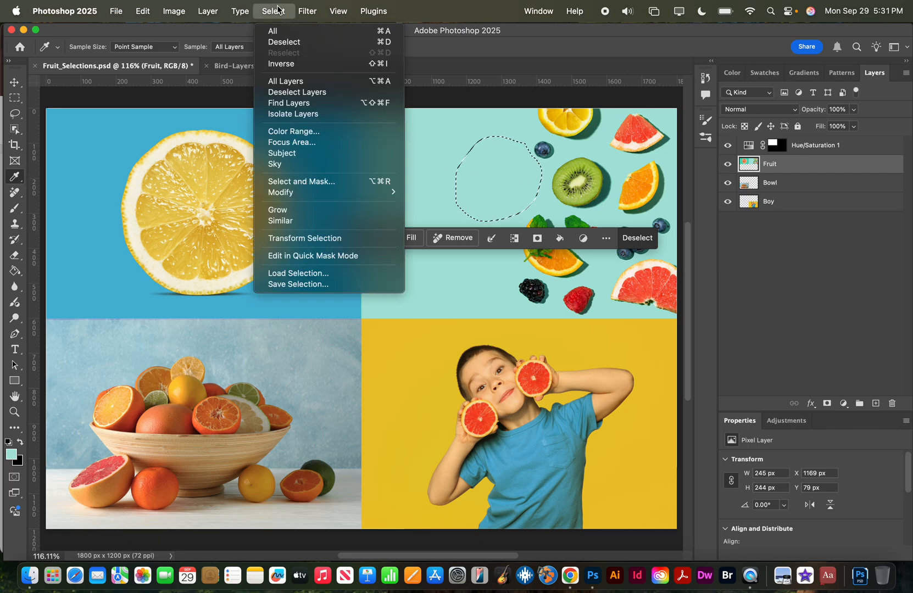
left_click(291, 44)
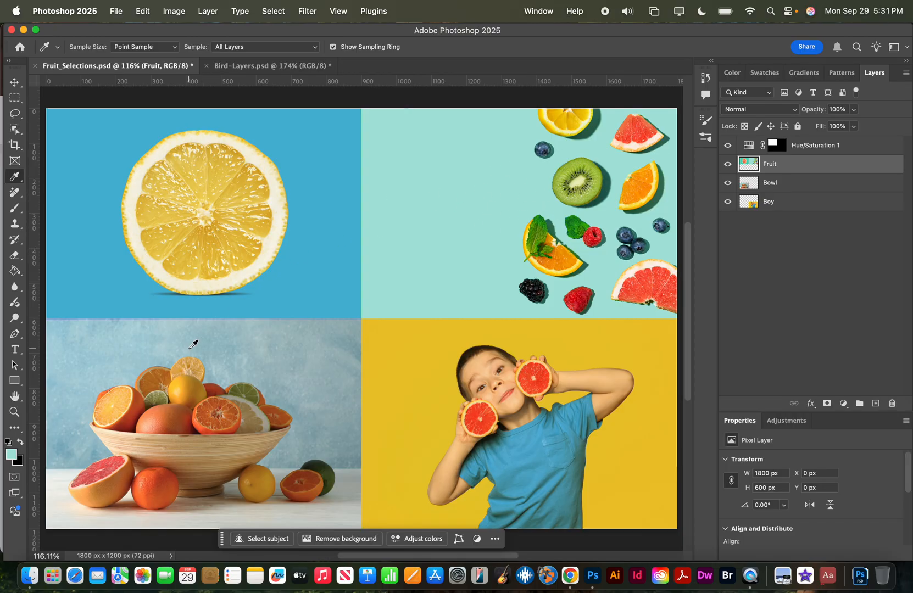
- Select the cut orange half at the bowl's left edge on the Bowl layer with the Object Selection tool
left_click(15, 130)
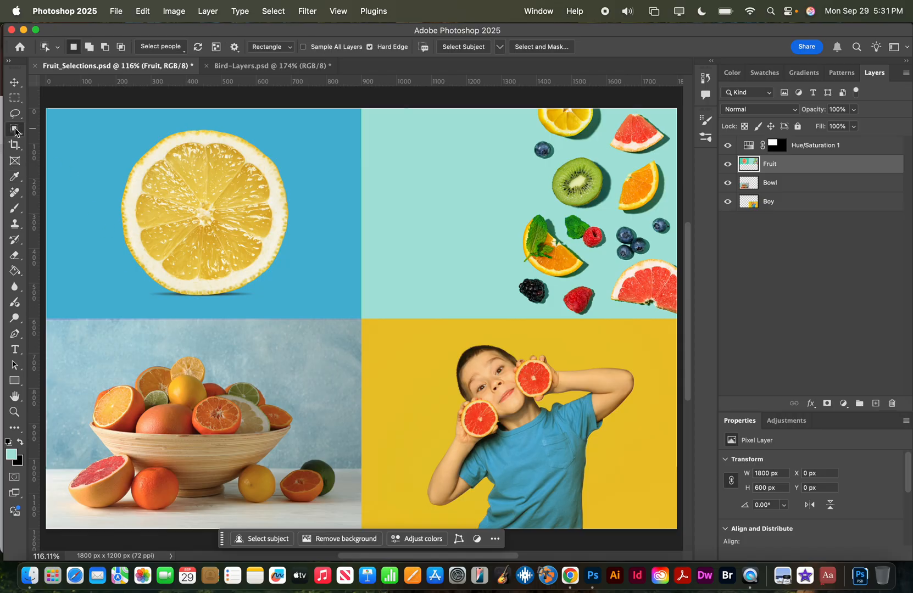
right_click(16, 131)
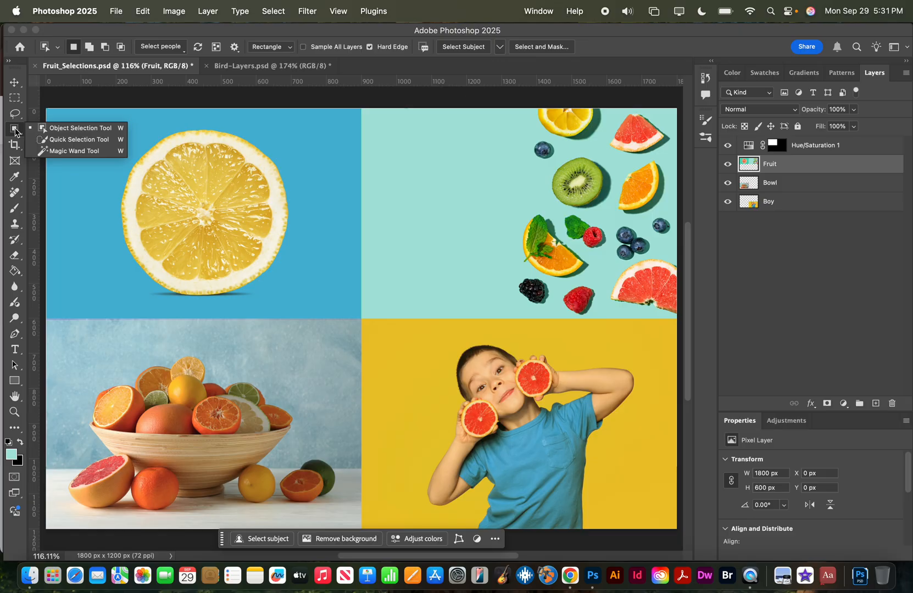
left_click(52, 129)
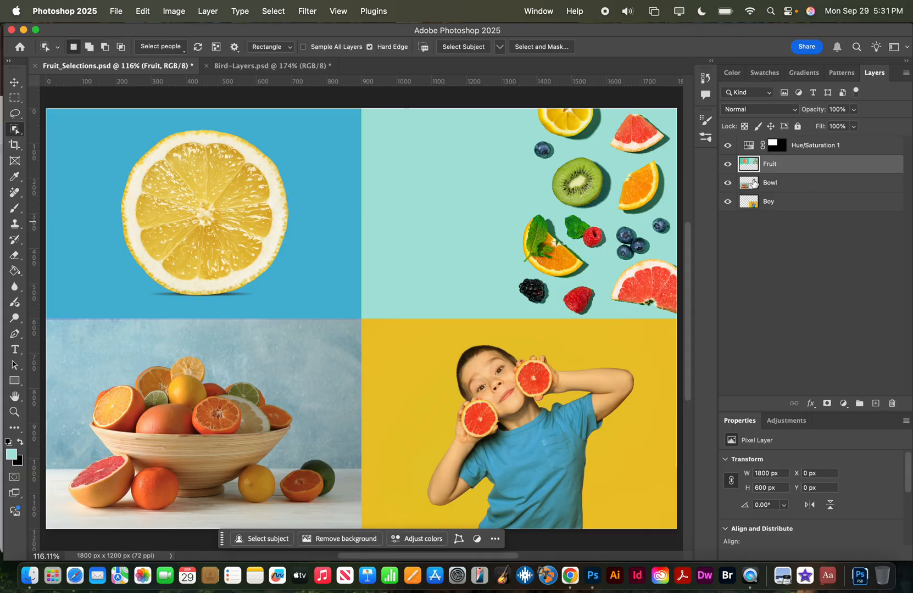
left_click(783, 186)
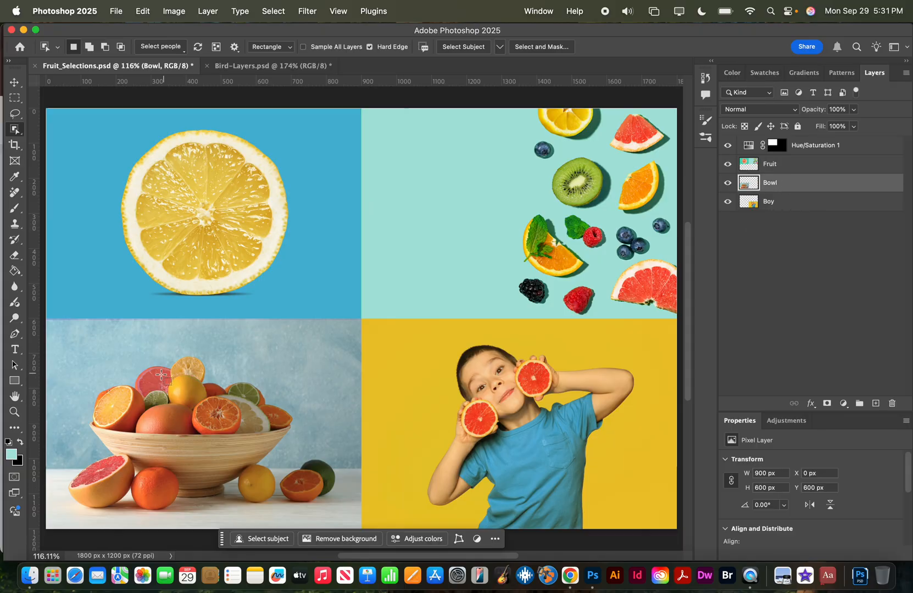
left_click(119, 400)
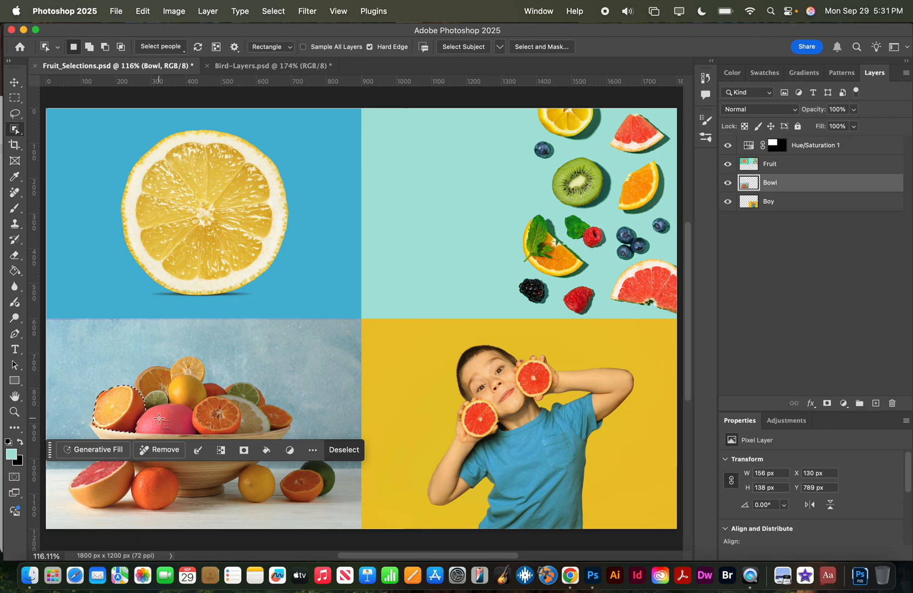
- Clear the current selection and select all the fruit piled inside the bowl with the Object Selection tool, about 575 × 226 px
key("super+d")
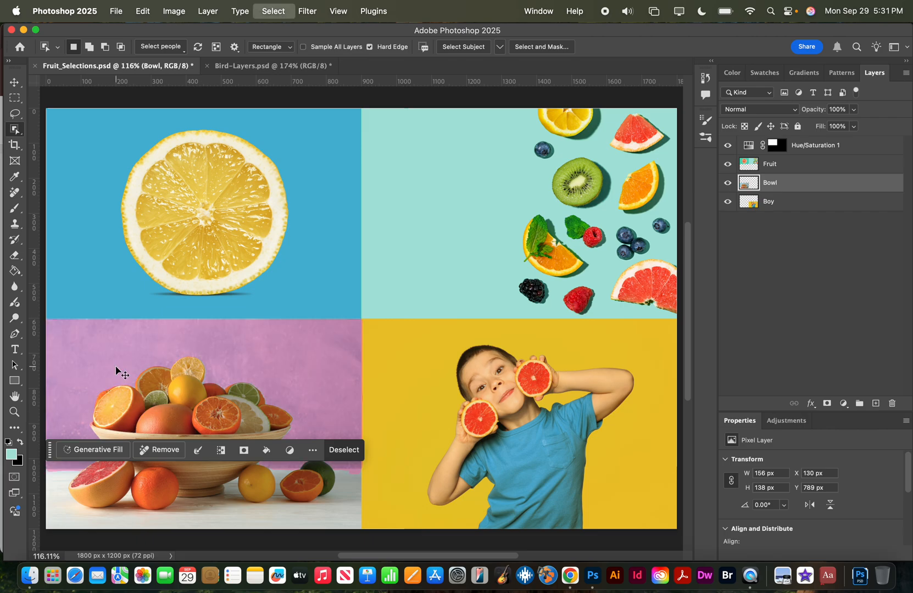
left_click_drag(81, 339, 299, 438)
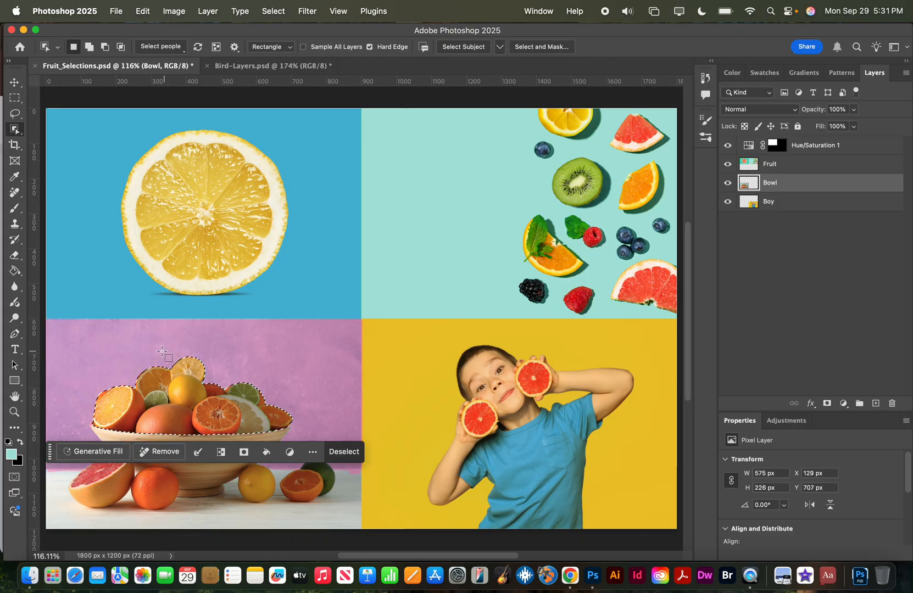
left_click_drag(51, 453, 51, 533)
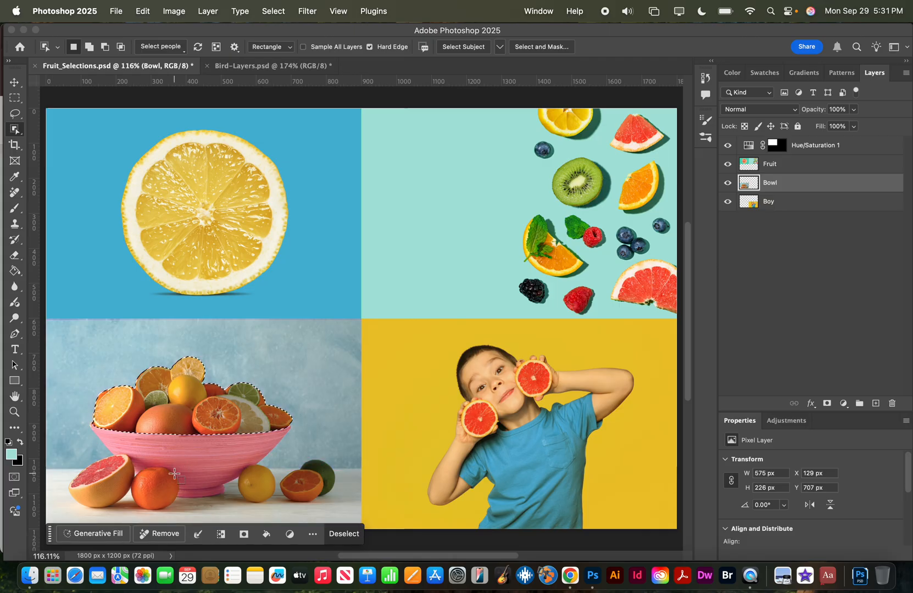
- Add the grapefruit half, orange, lemon, cut orange half and lime lying on the table around the bowl to the selection
left_click(105, 483, "shift")
left_click(144, 488, "shift")
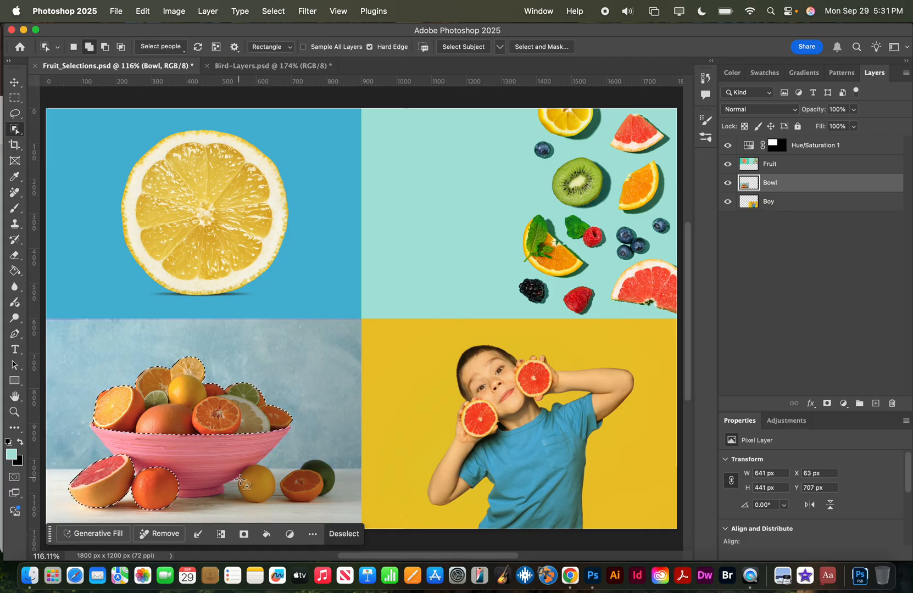
left_click(256, 480, "shift")
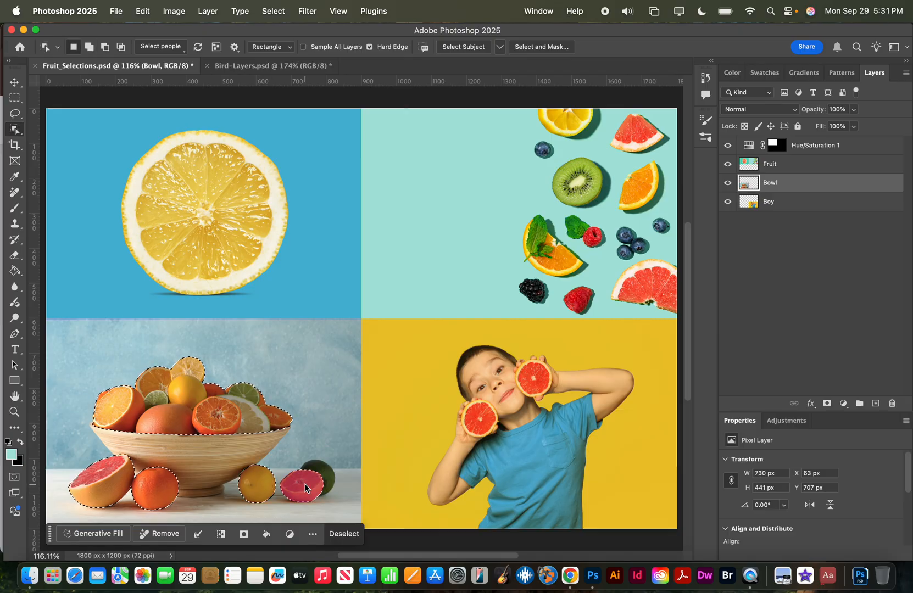
left_click(305, 486, "shift")
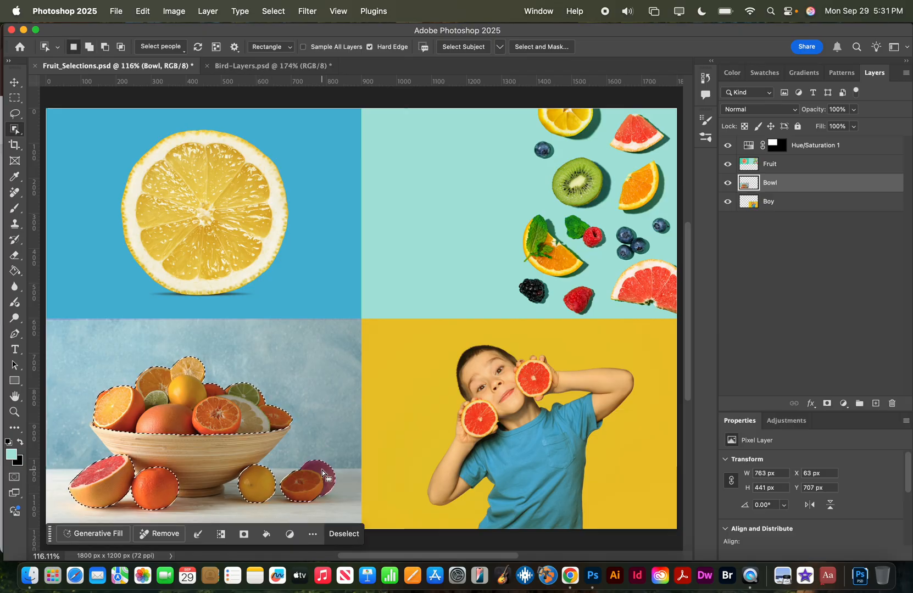
left_click(324, 474, "shift")
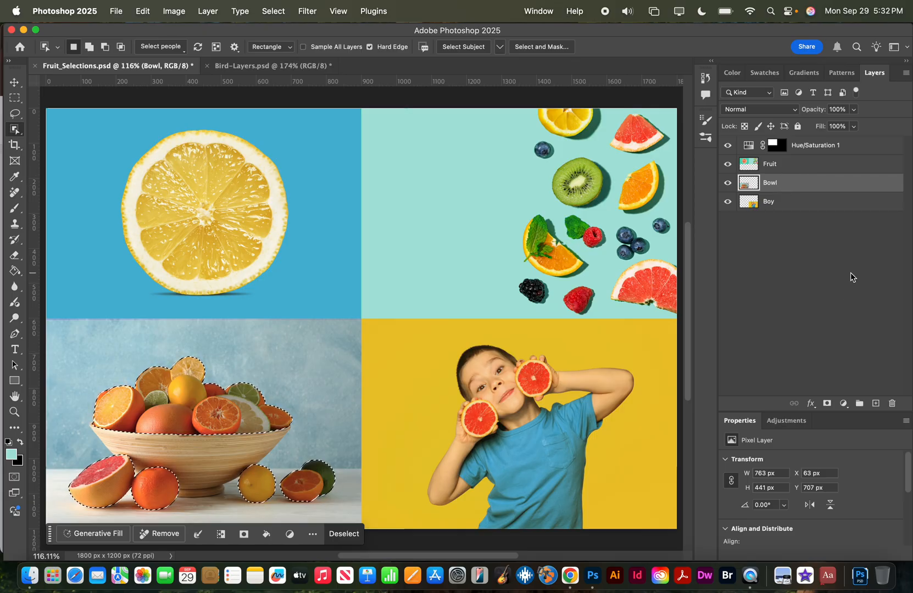
- Add a Brightness/Contrast adjustment layer for the selected fruit with brightness 55 and contrast 43, and check its mask overlay
left_click(844, 407)
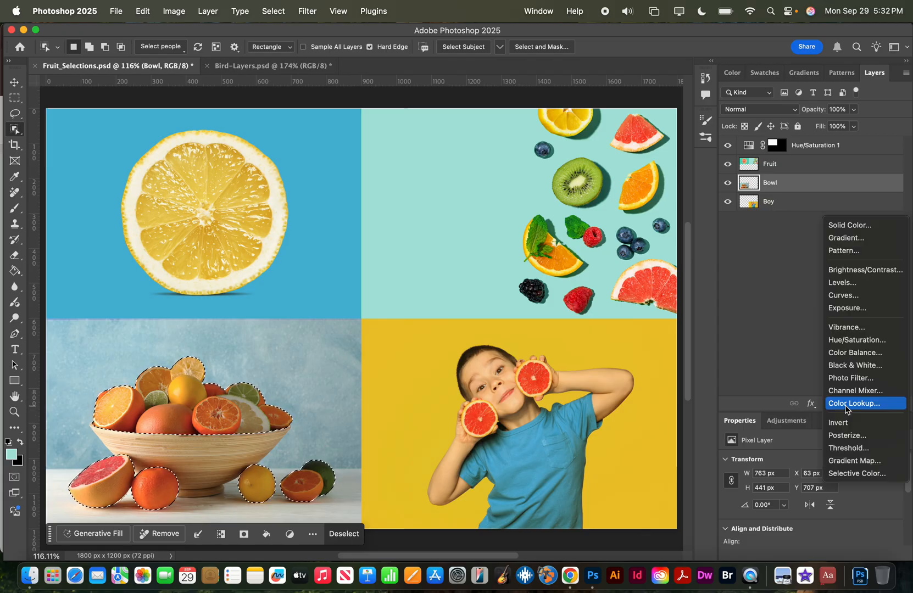
key("Escape")
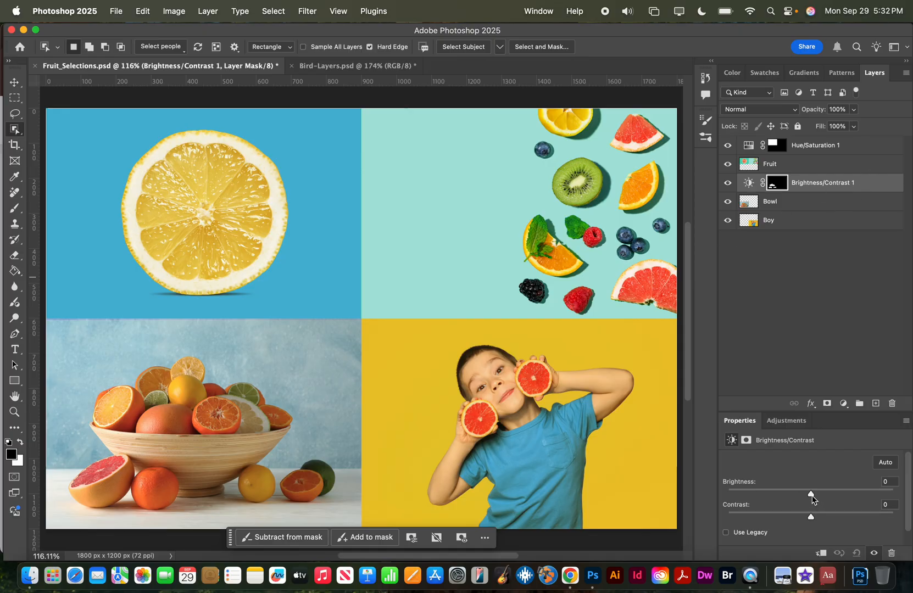
left_click_drag(808, 495, 839, 494)
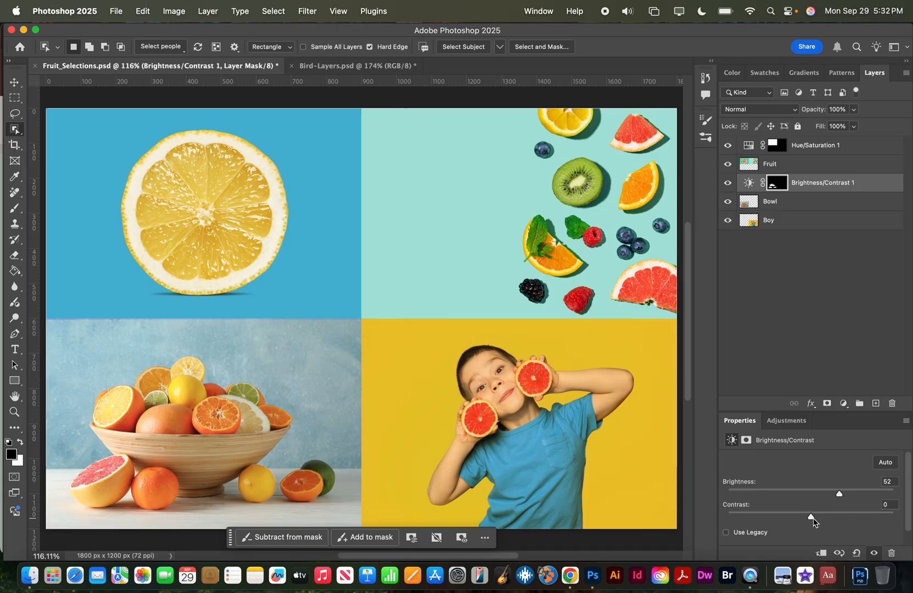
left_click_drag(812, 521, 846, 510)
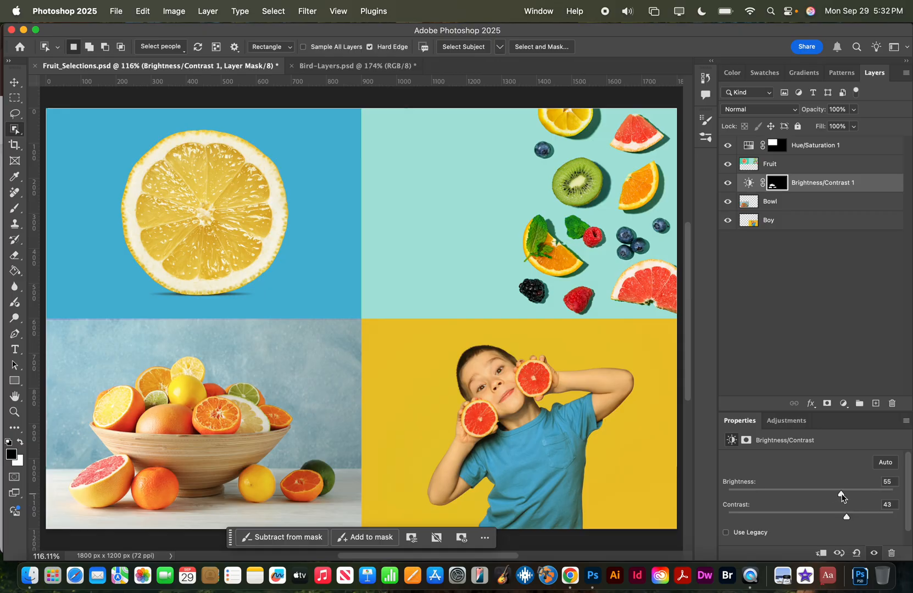
key("backslash")
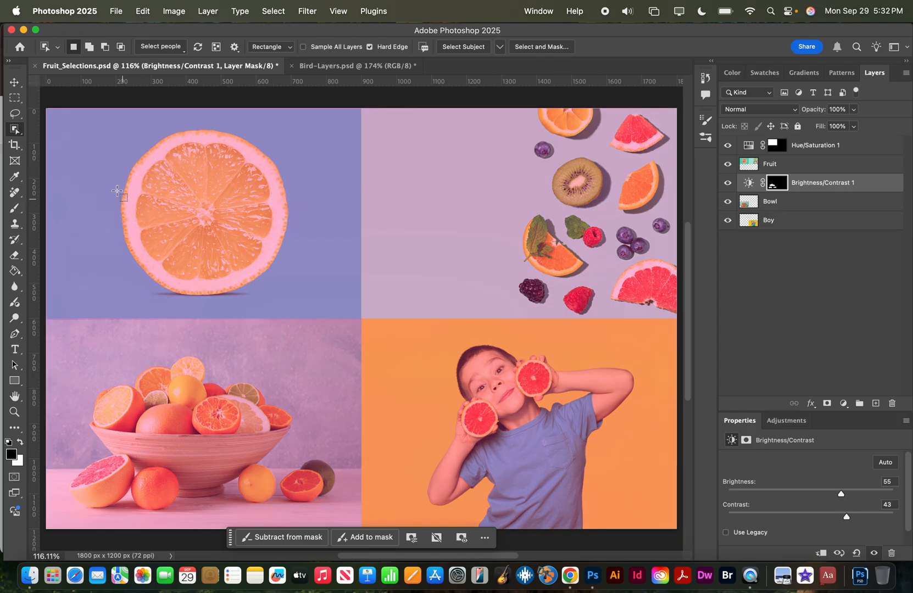
key("backslash")
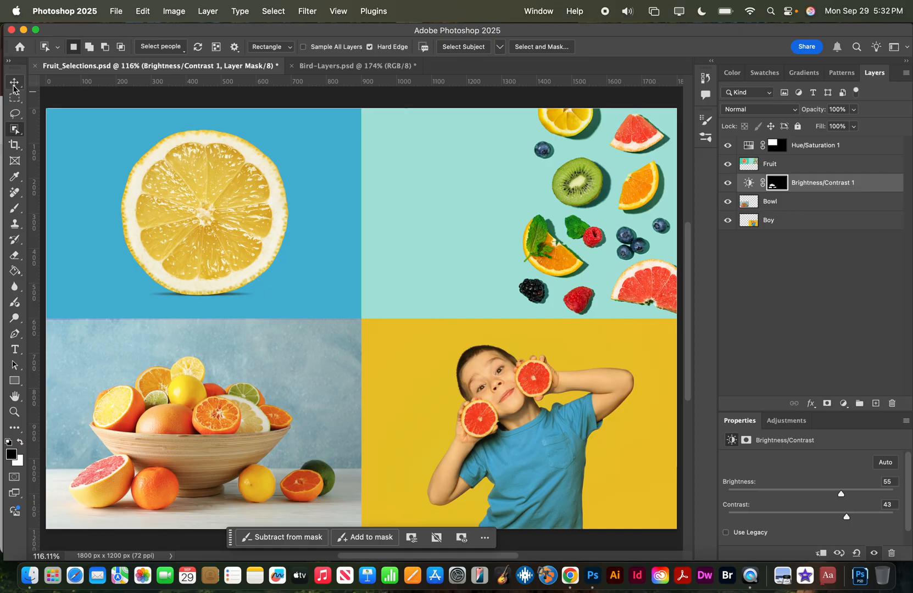
- Make the Boy layer active and select the boy with the Select Subject command
left_click(14, 86)
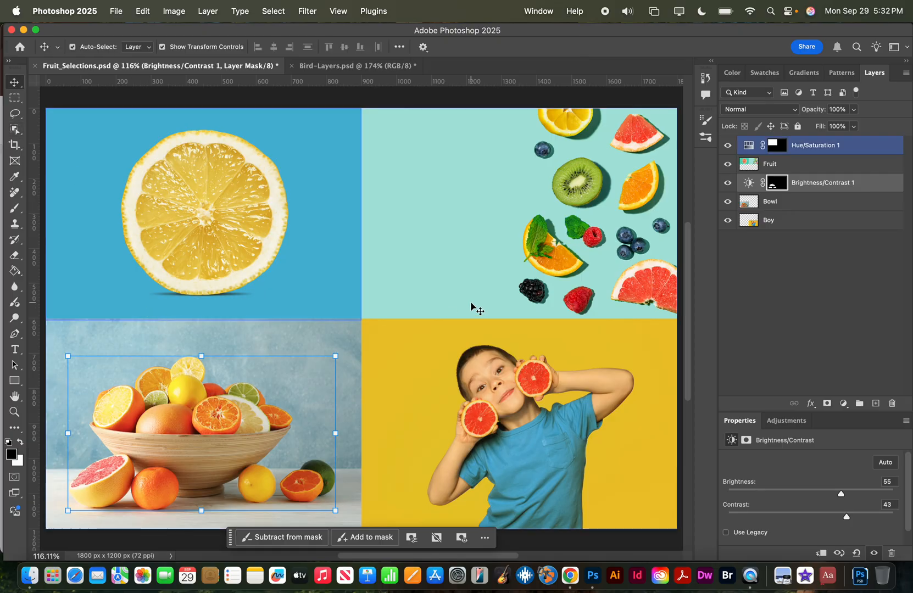
left_click(785, 222)
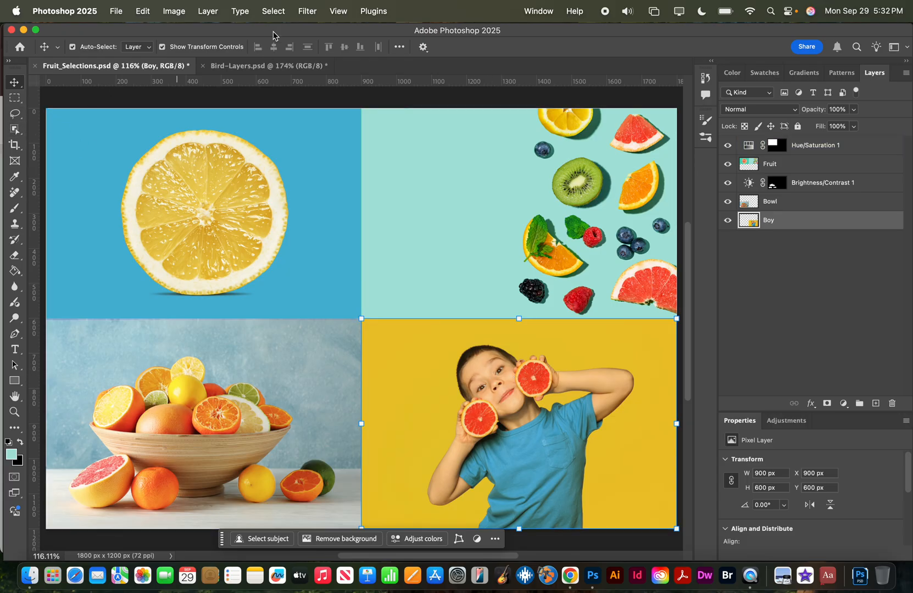
left_click(274, 12)
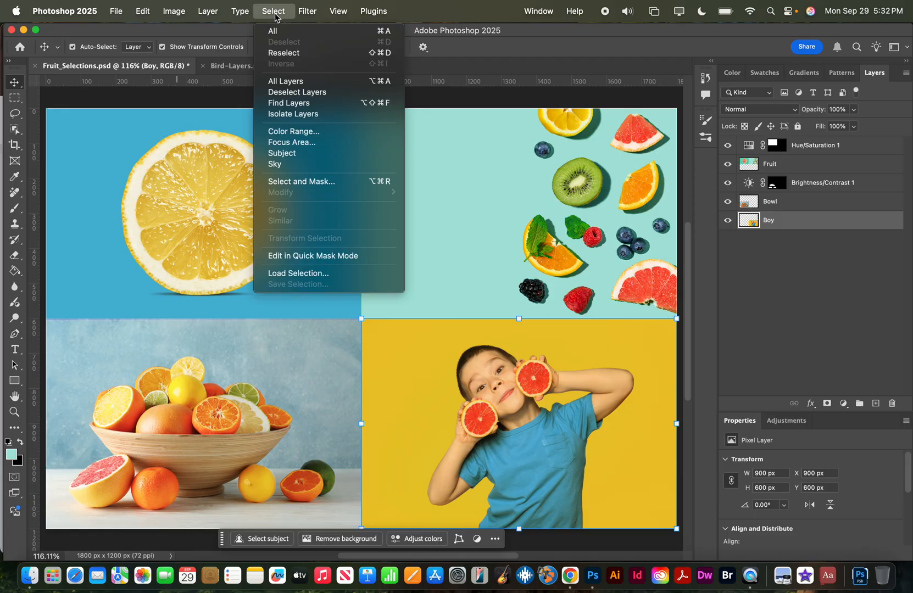
left_click(297, 153)
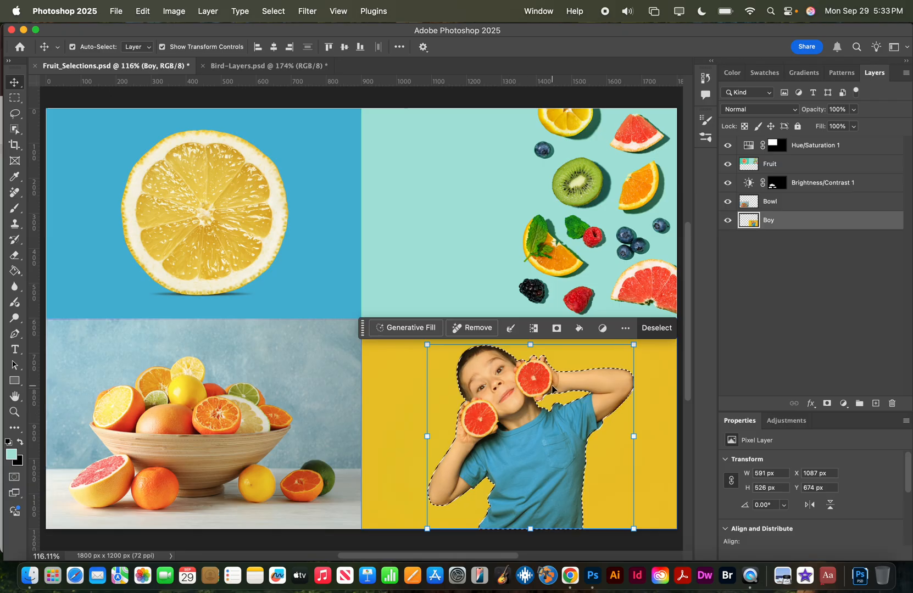
- Add a Color Balance adjustment layer for the selected boy and shift its midtones from yellow toward blue
left_click(843, 404)
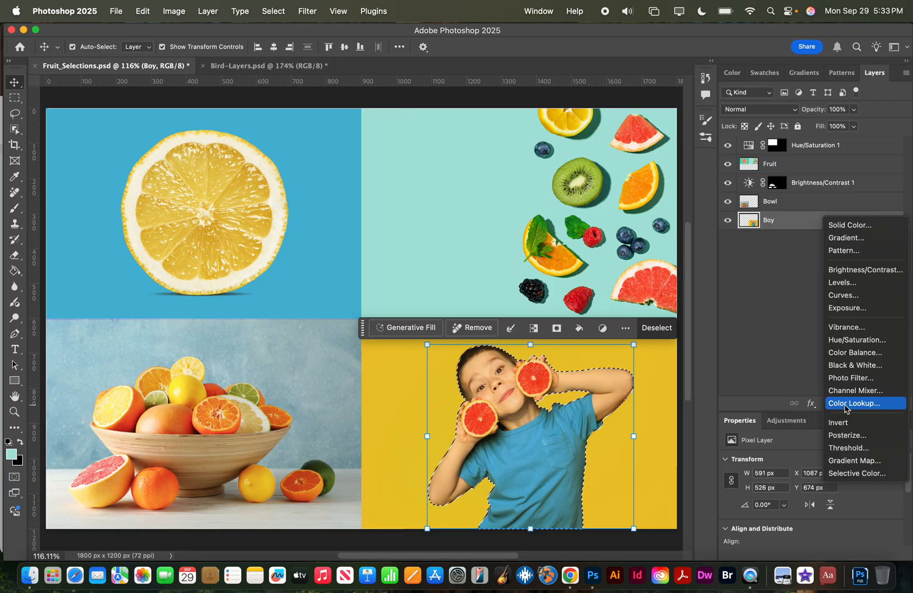
left_click(851, 355)
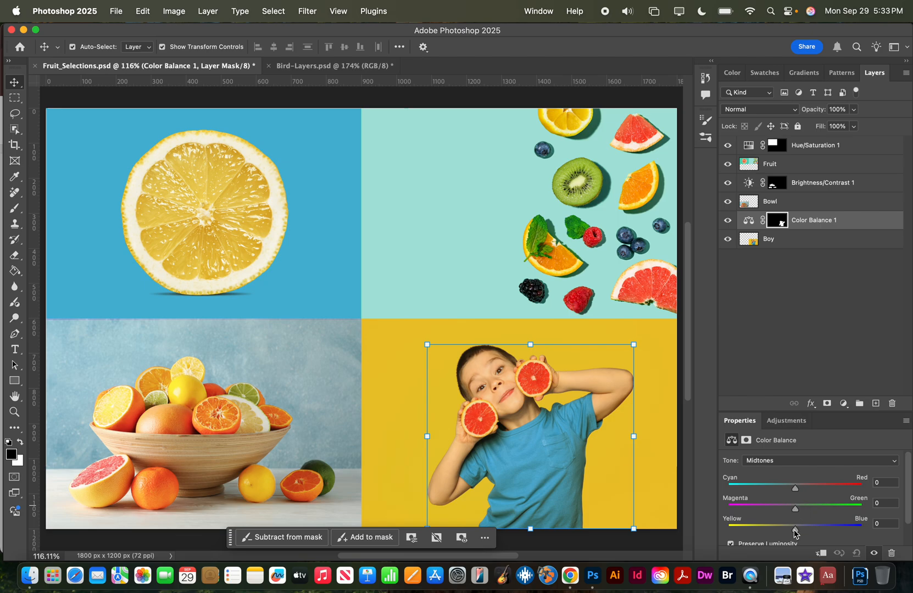
left_click_drag(794, 533, 838, 529)
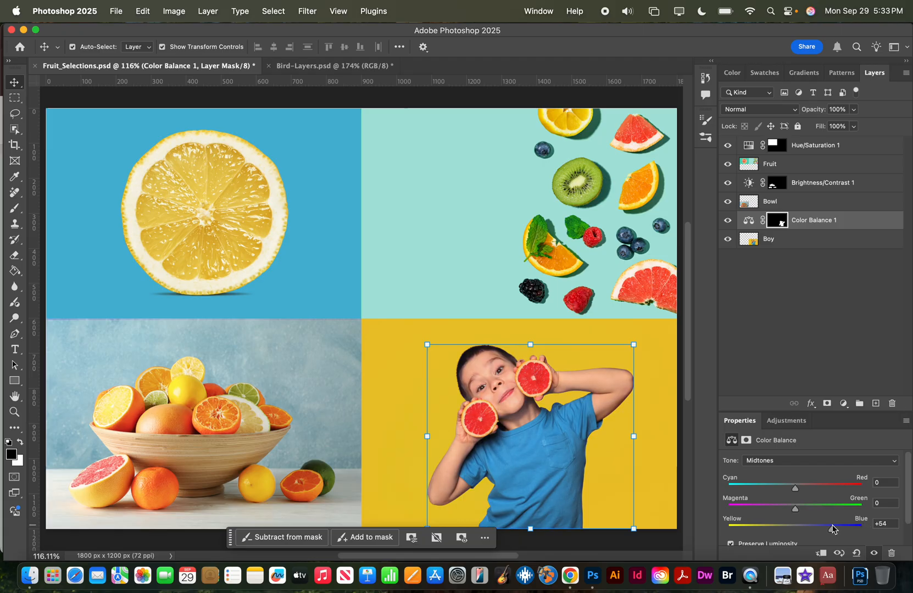
mouse_move(832, 529)
left_mouse_down()
mouse_move(766, 531)
mouse_move(825, 526)
left_mouse_up()
left_click(497, 281)
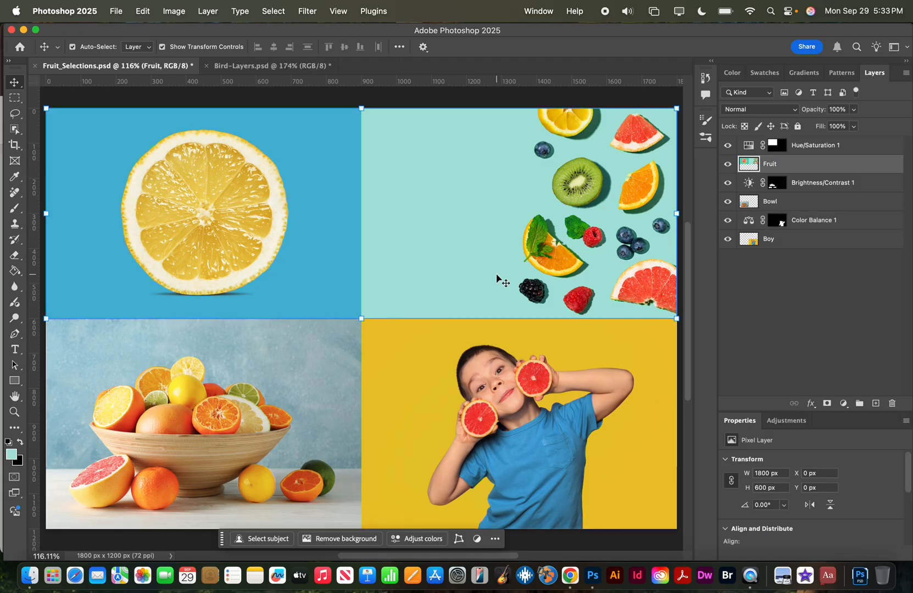
- Open the Export As settings for the Fruit_Selections composition
key("super+0")
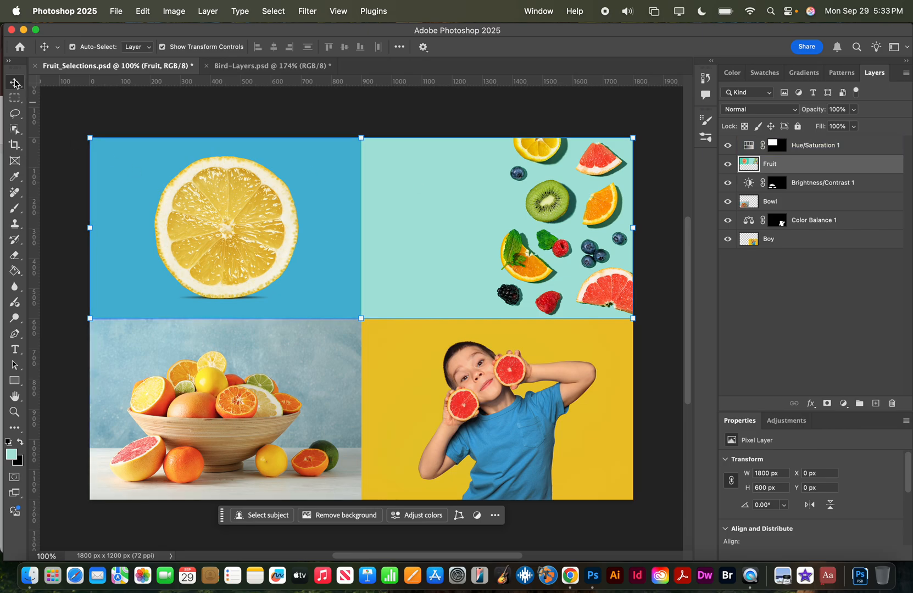
left_click(116, 11)
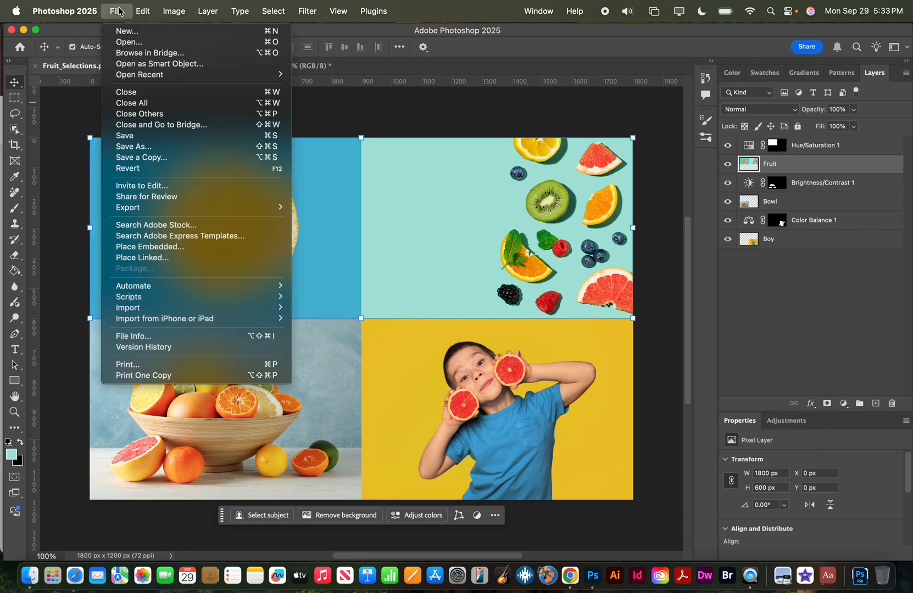
mouse_move(142, 209)
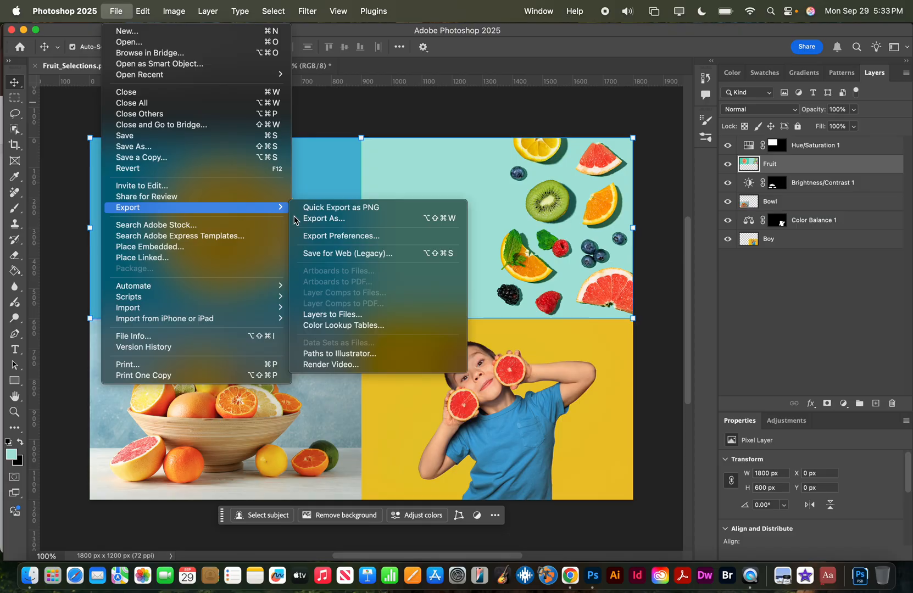
left_click(314, 220)
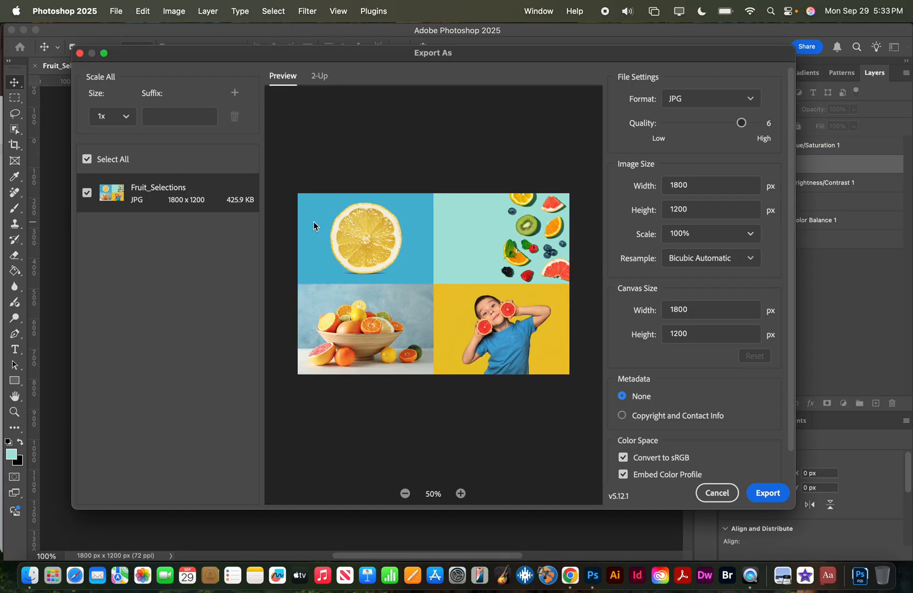